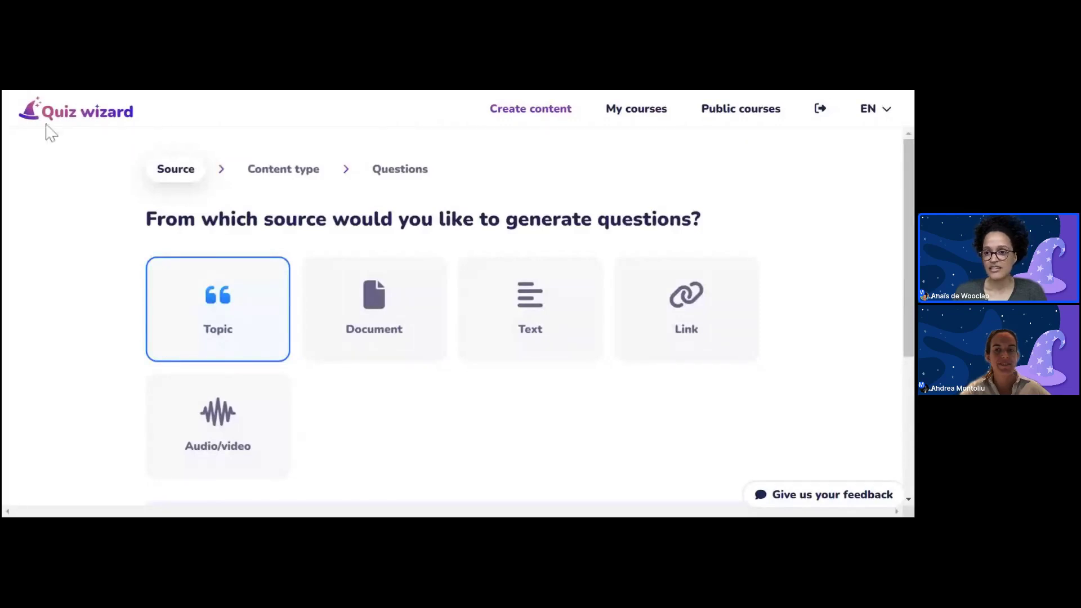
{"action": "left_click", "coordinate": [880, 111]}
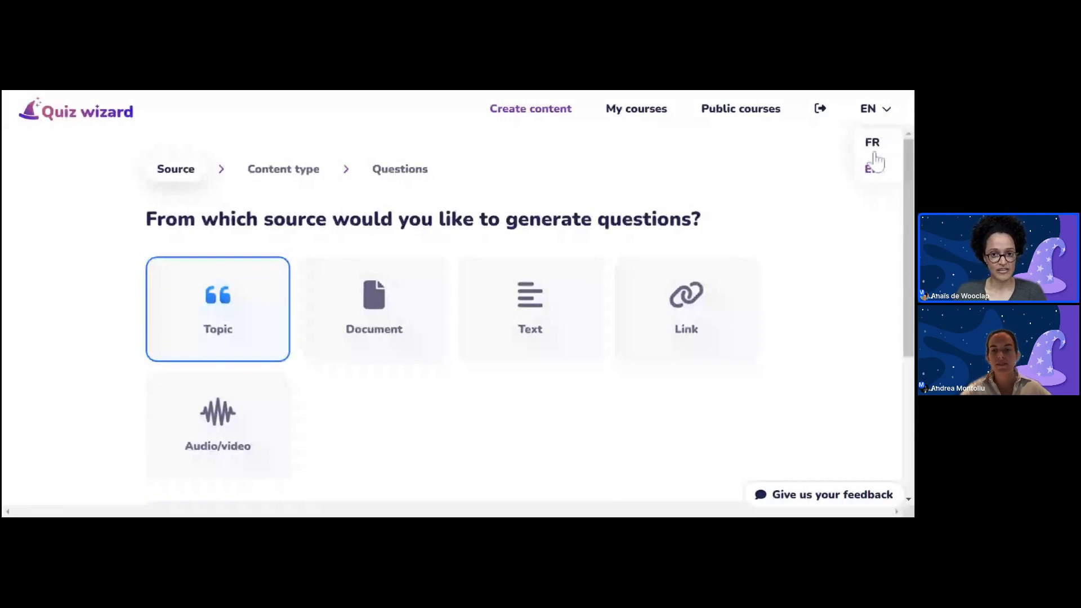
{"action": "left_click", "coordinate": [873, 170]}
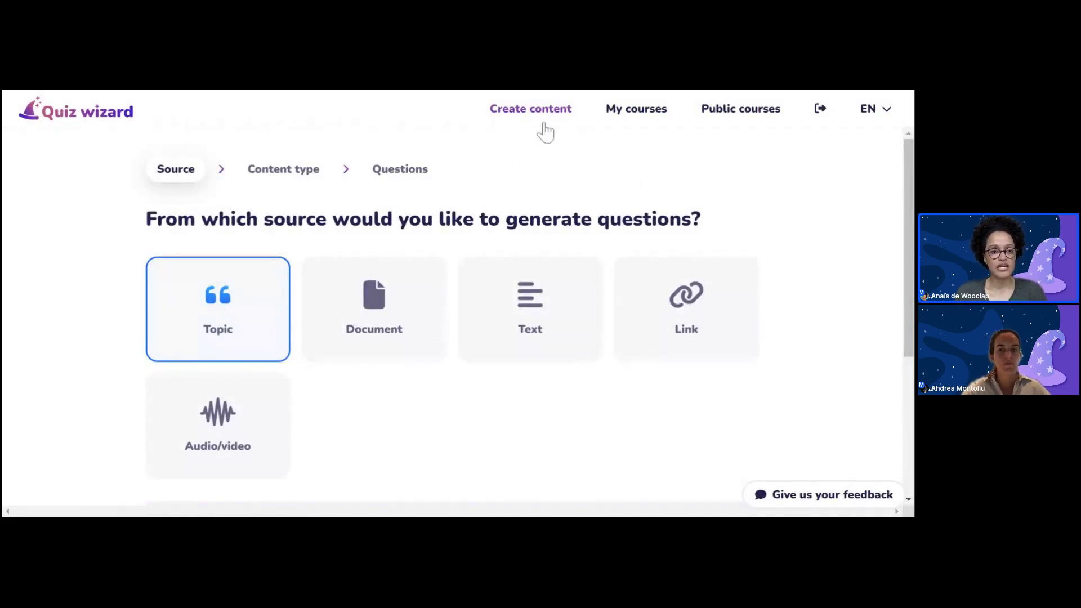
{"action": "scroll", "coordinate": [135, 186], "scroll_direction": "down", "scroll_amount": 1}
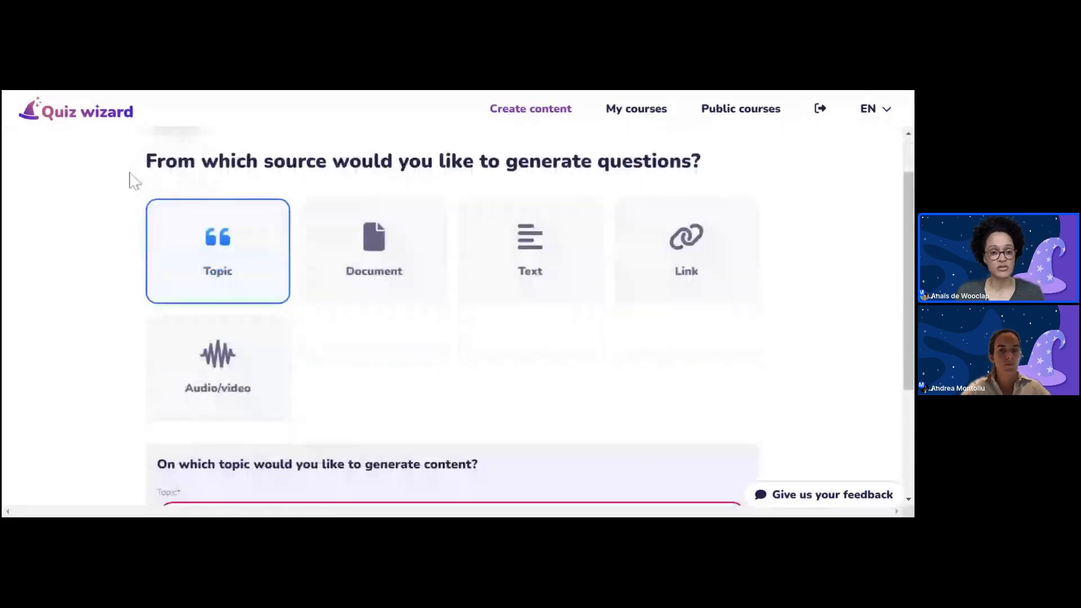
{"action": "scroll", "coordinate": [168, 229], "scroll_direction": "down", "scroll_amount": 1}
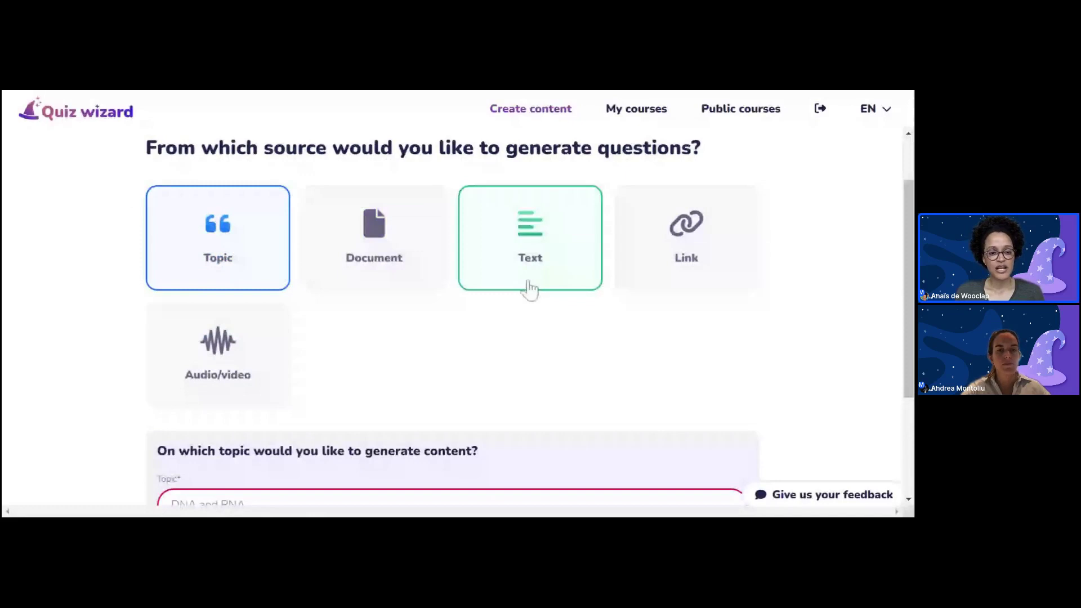
{"action": "scroll", "coordinate": [428, 363], "scroll_direction": "up", "scroll_amount": 1}
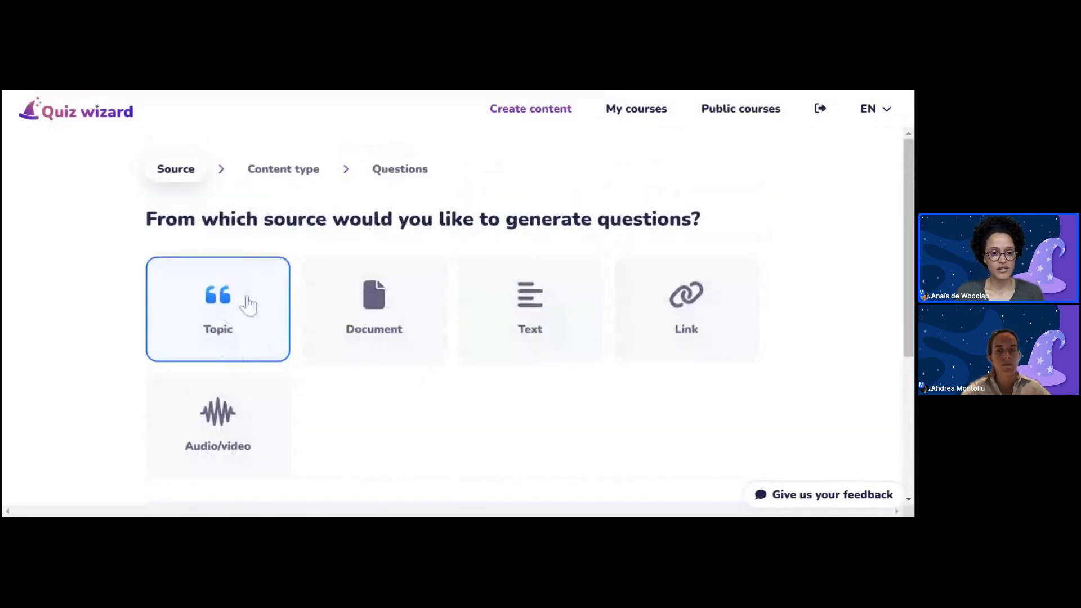
{"action": "scroll", "coordinate": [225, 299], "scroll_direction": "down", "scroll_amount": 1}
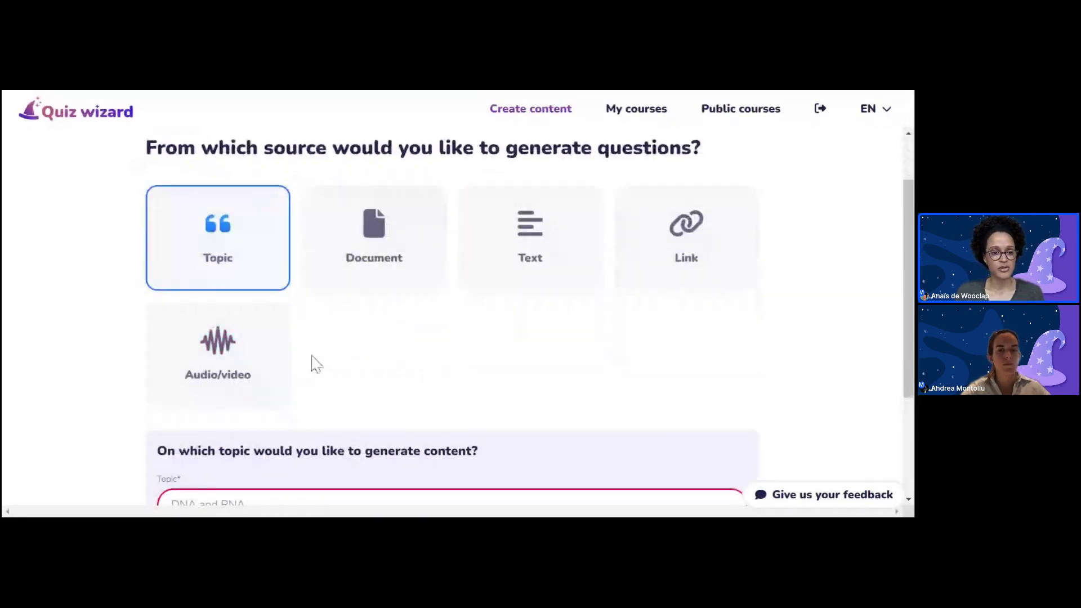
- Enter "Administración de empresas" as the subject for the topic-based content
{"action": "scroll", "coordinate": [338, 349], "scroll_direction": "down", "scroll_amount": 2}
{"action": "scroll", "coordinate": [418, 287], "scroll_direction": "down", "scroll_amount": 1}
{"action": "scroll", "coordinate": [338, 333], "scroll_direction": "down", "scroll_amount": 1}
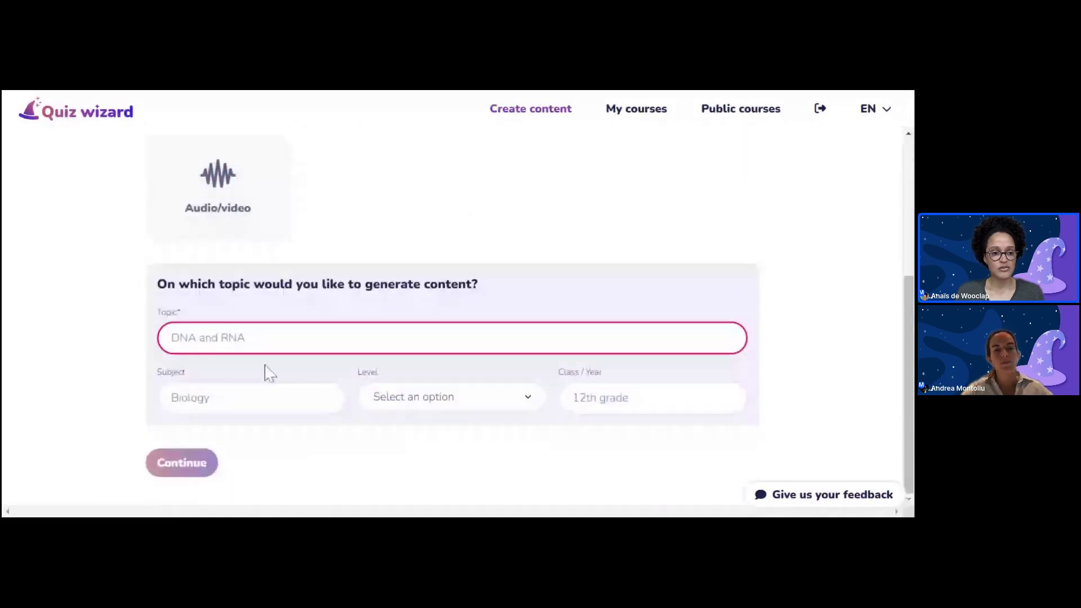
{"action": "left_click", "coordinate": [173, 399]}
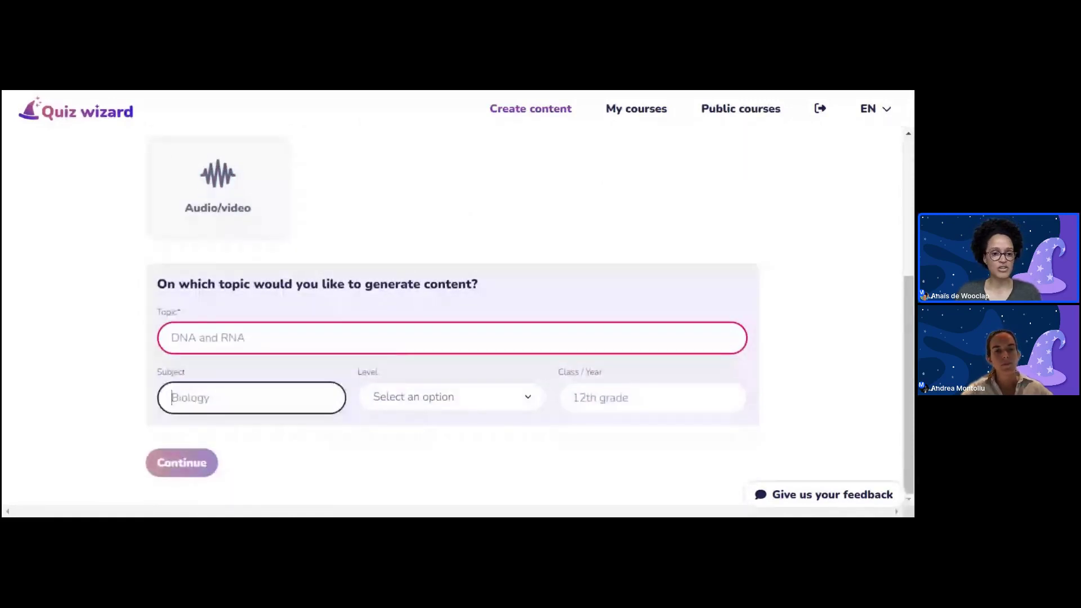
{"action": "type", "text": "A"}
{"action": "key", "text": "BackSpace"}
{"action": "type", "text": "A"}
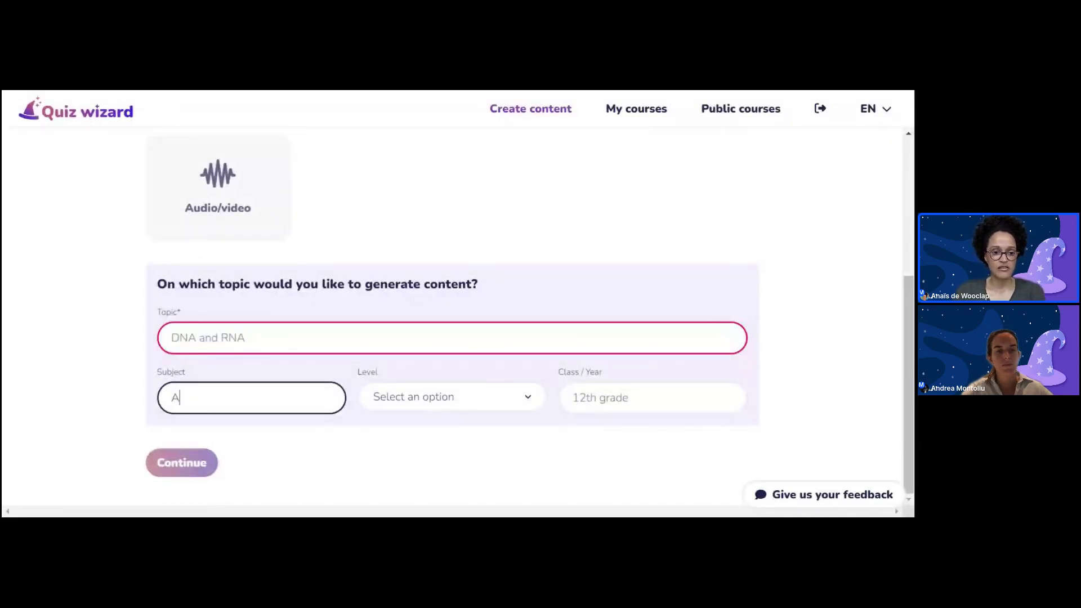
{"action": "type", "text": "dministración de empresas"}
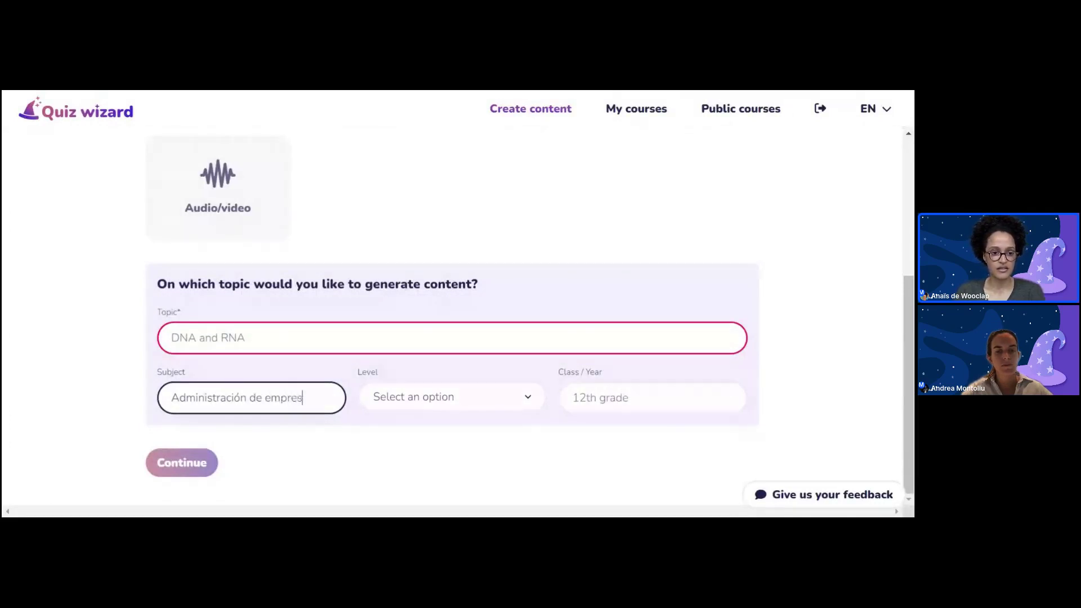
- Enter "Microeconomía" as the topic on which to generate content
{"action": "left_click", "coordinate": [216, 350]}
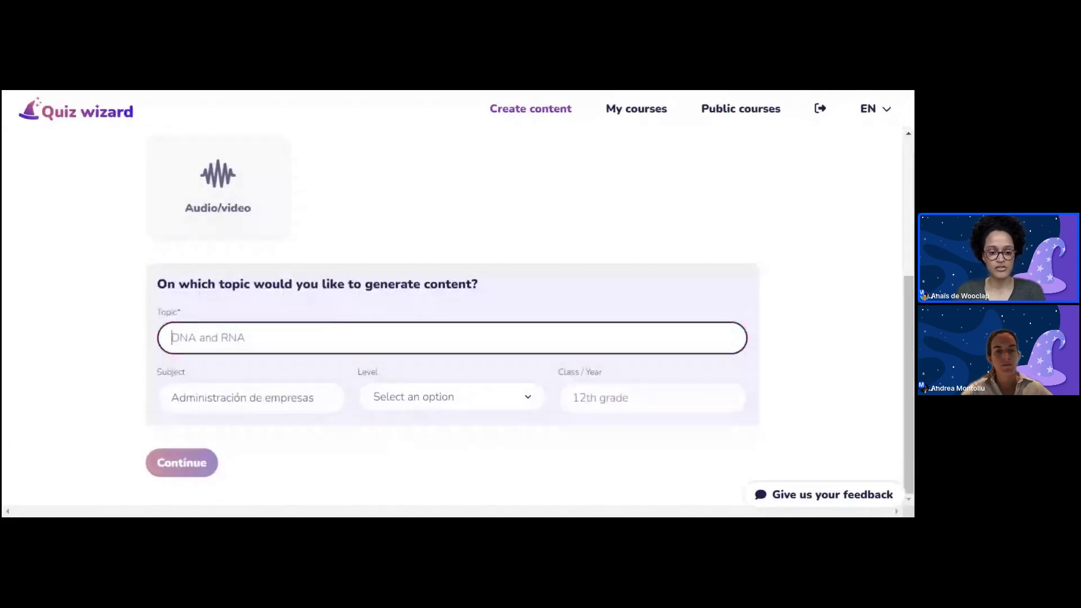
{"action": "type", "text": "Microecono"}
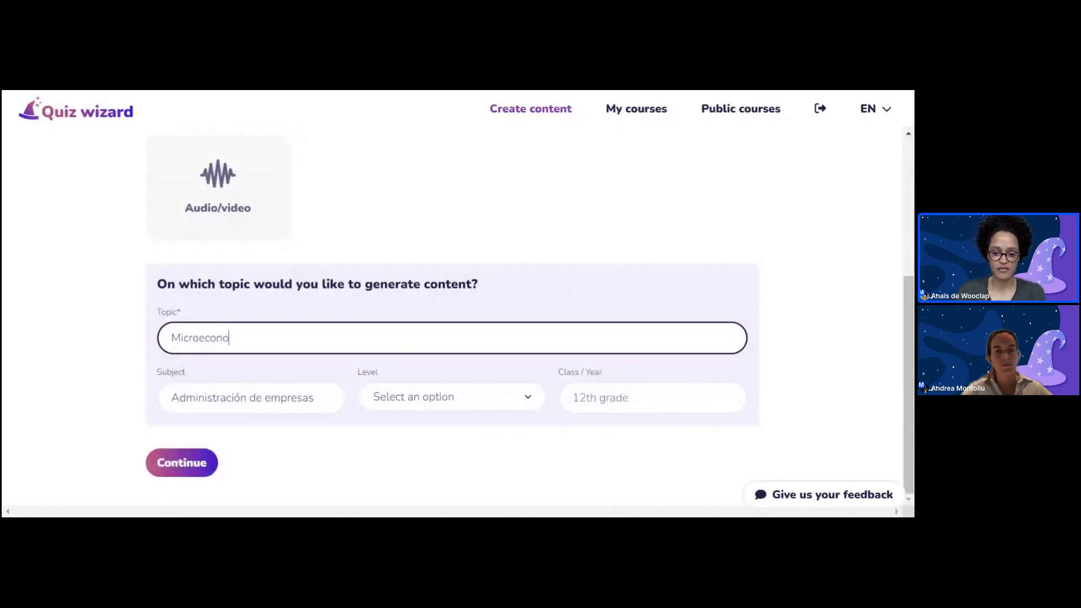
{"action": "type", "text": "mía"}
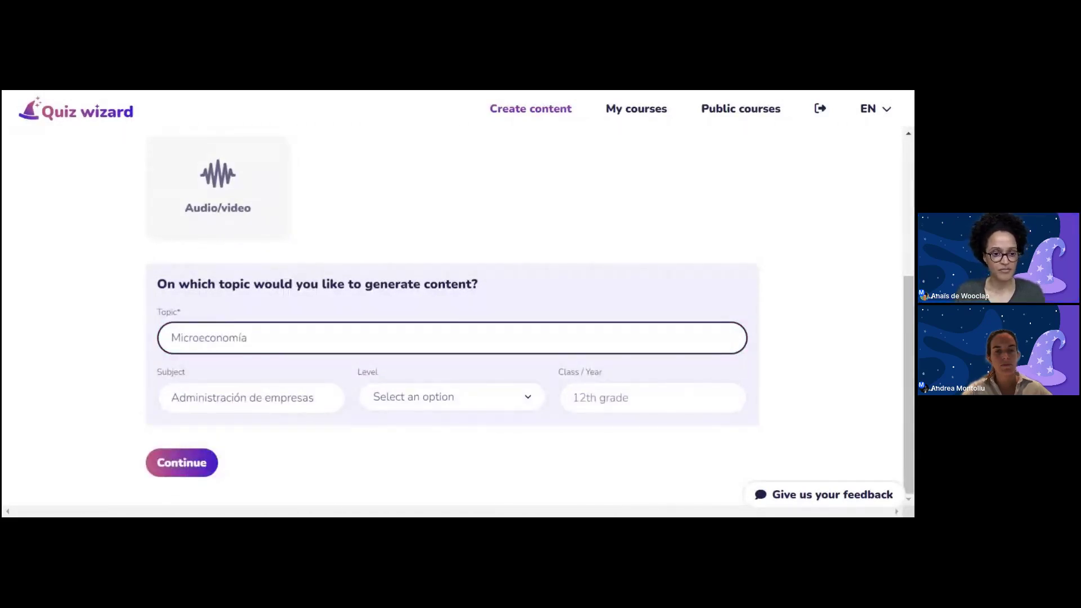
{"action": "left_click", "coordinate": [155, 348]}
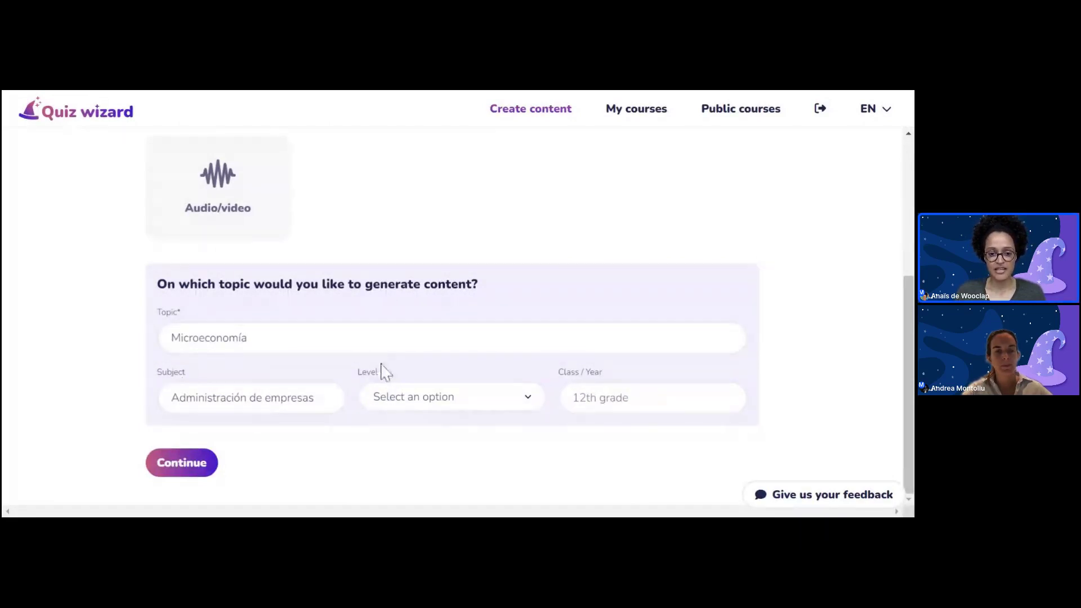
- Set the level to Higher and the class/year to "Licenciatura", and continue to the content type selection
{"action": "left_click", "coordinate": [464, 402]}
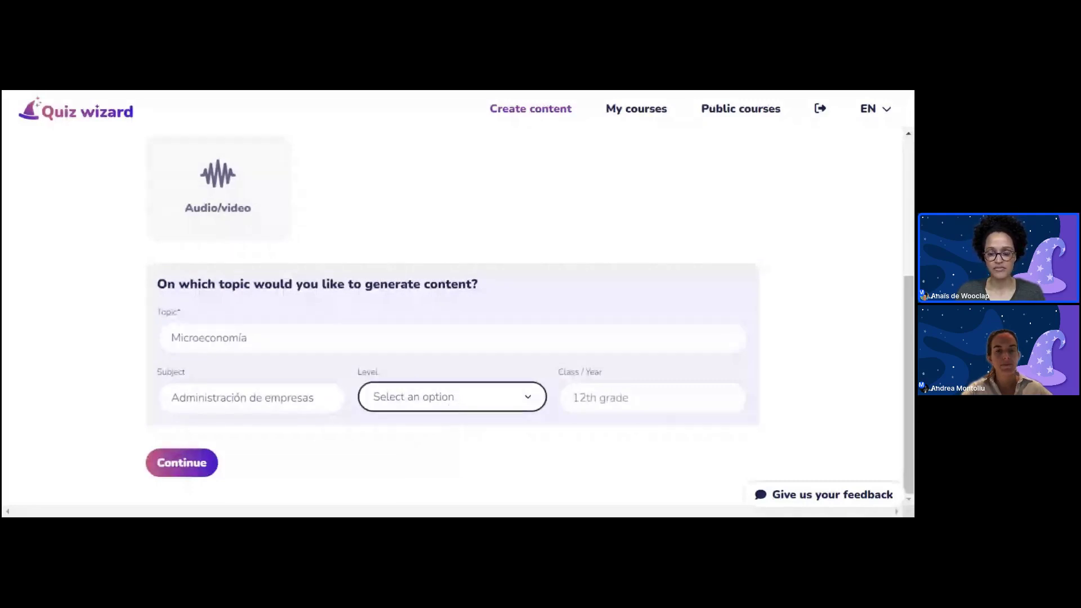
{"action": "left_click", "coordinate": [442, 451]}
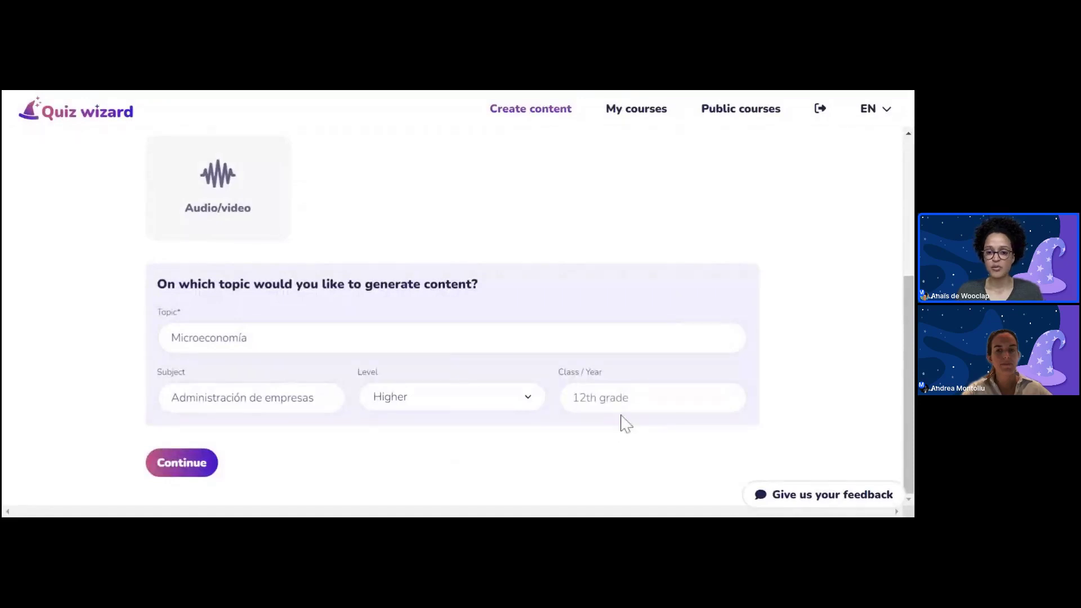
{"action": "left_click", "coordinate": [653, 398]}
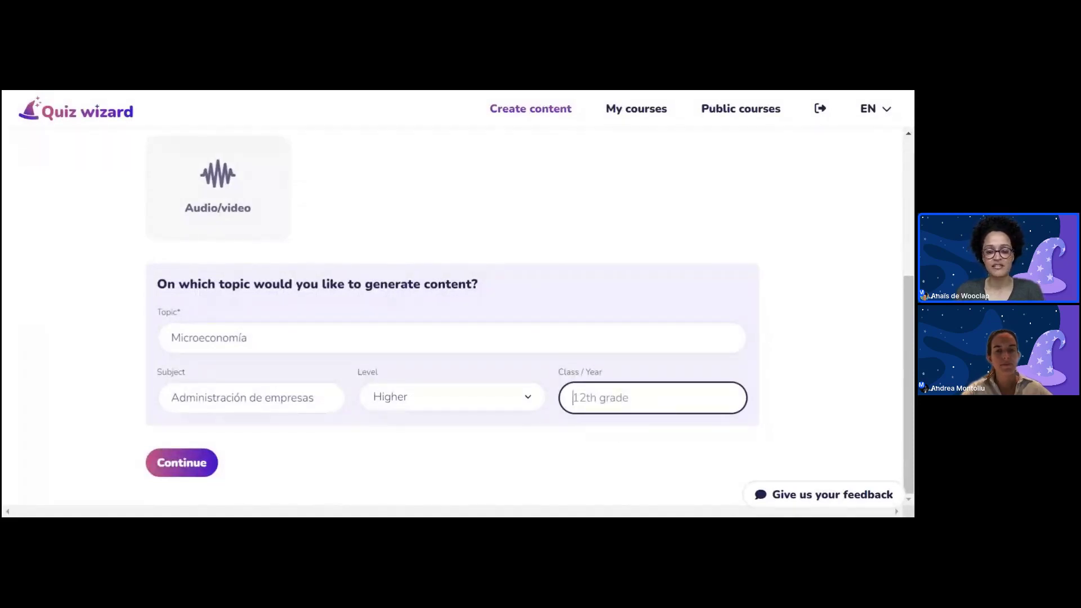
{"action": "type", "text": "Li"}
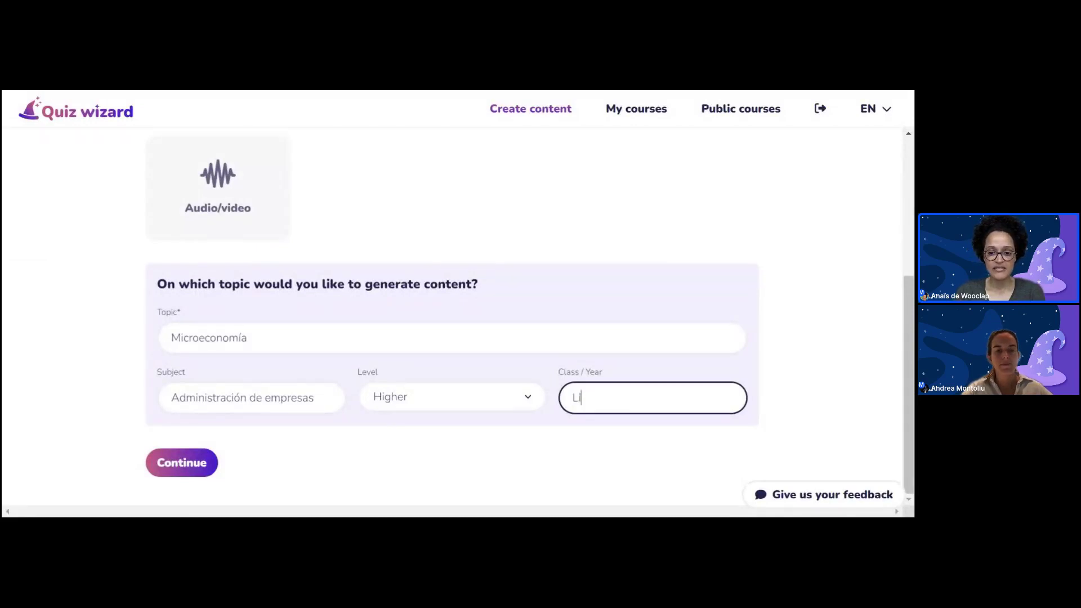
{"action": "type", "text": "cenciatura"}
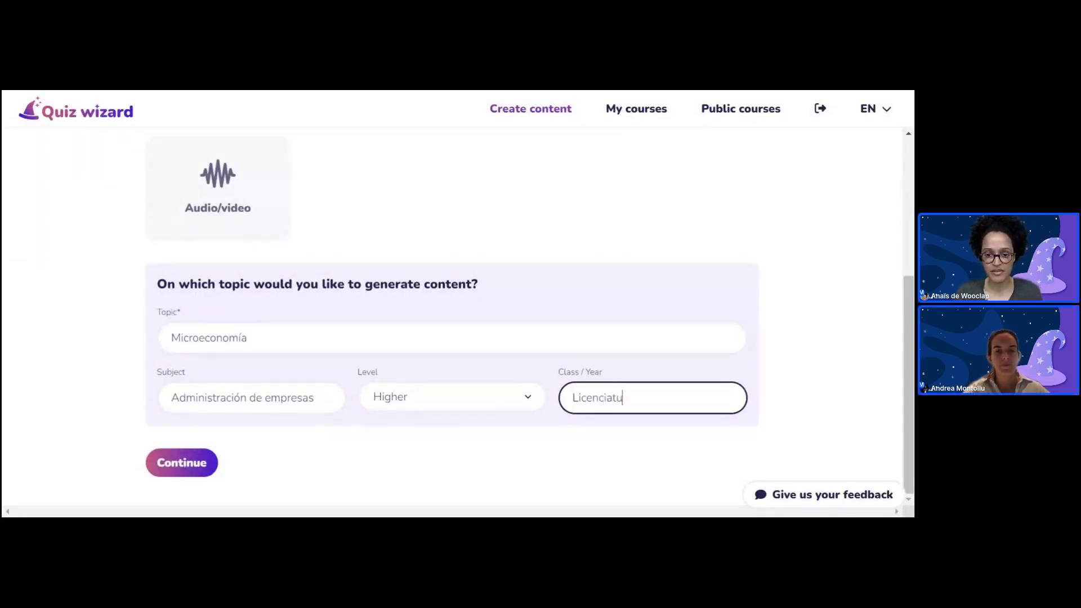
{"action": "left_click", "coordinate": [544, 452]}
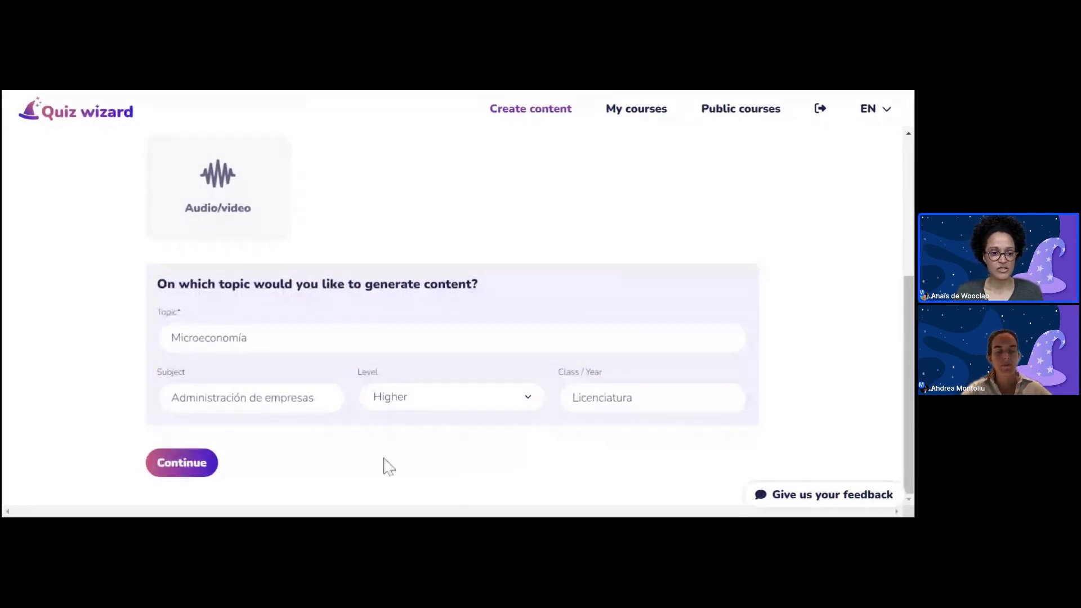
{"action": "left_click", "coordinate": [174, 462]}
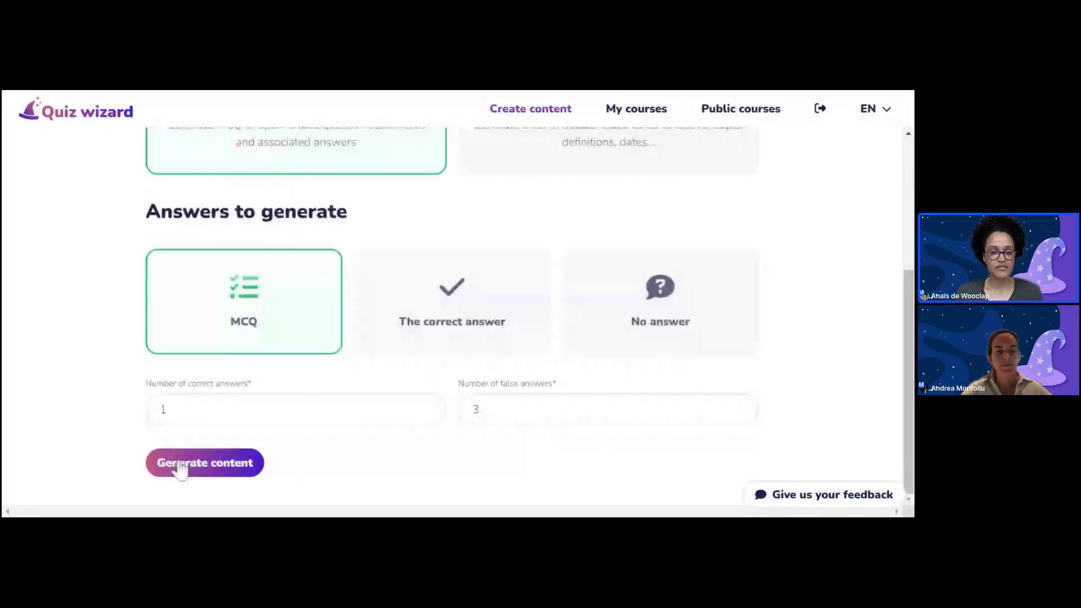
- Choose Flashcards set as the type of content to create
{"action": "scroll", "coordinate": [355, 409], "scroll_direction": "up", "scroll_amount": 1}
{"action": "scroll", "coordinate": [359, 411], "scroll_direction": "up", "scroll_amount": 2}
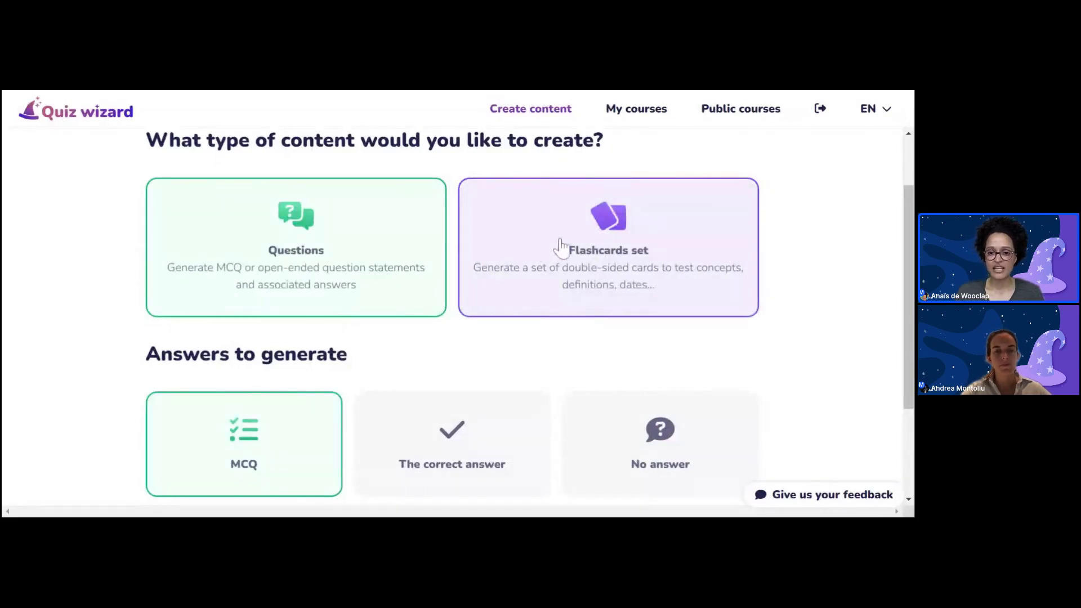
{"action": "left_click", "coordinate": [575, 264]}
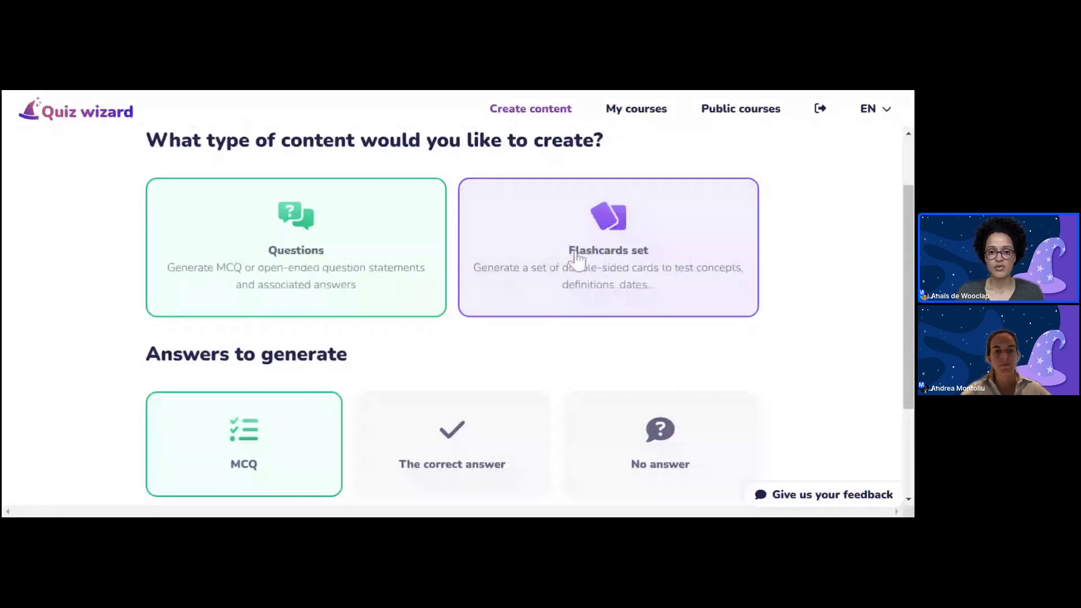
{"action": "scroll", "coordinate": [747, 310], "scroll_direction": "down", "scroll_amount": 2}
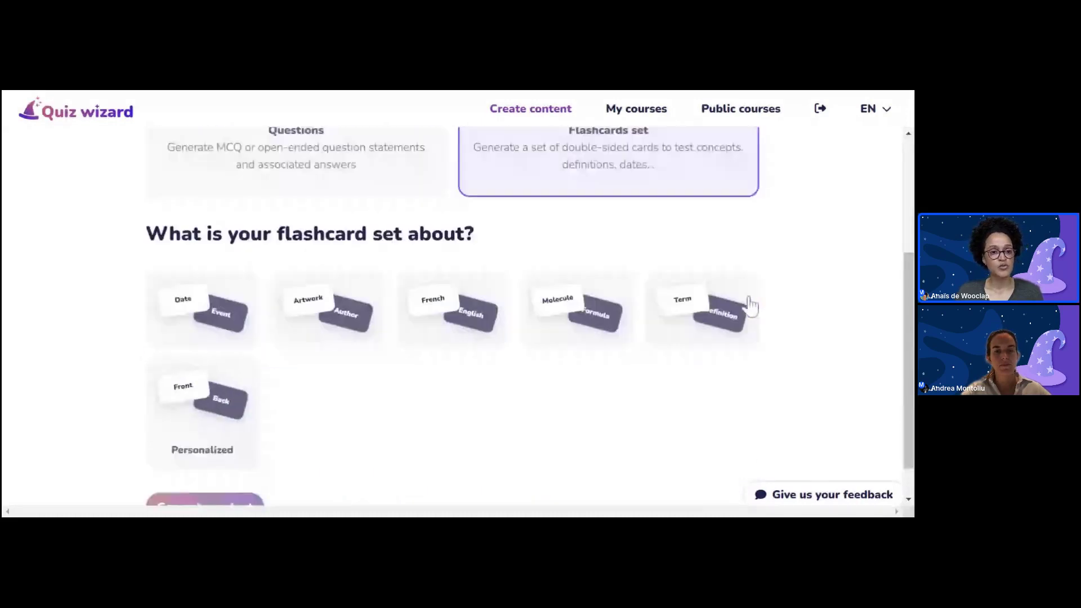
{"action": "scroll", "coordinate": [752, 306], "scroll_direction": "down", "scroll_amount": 1}
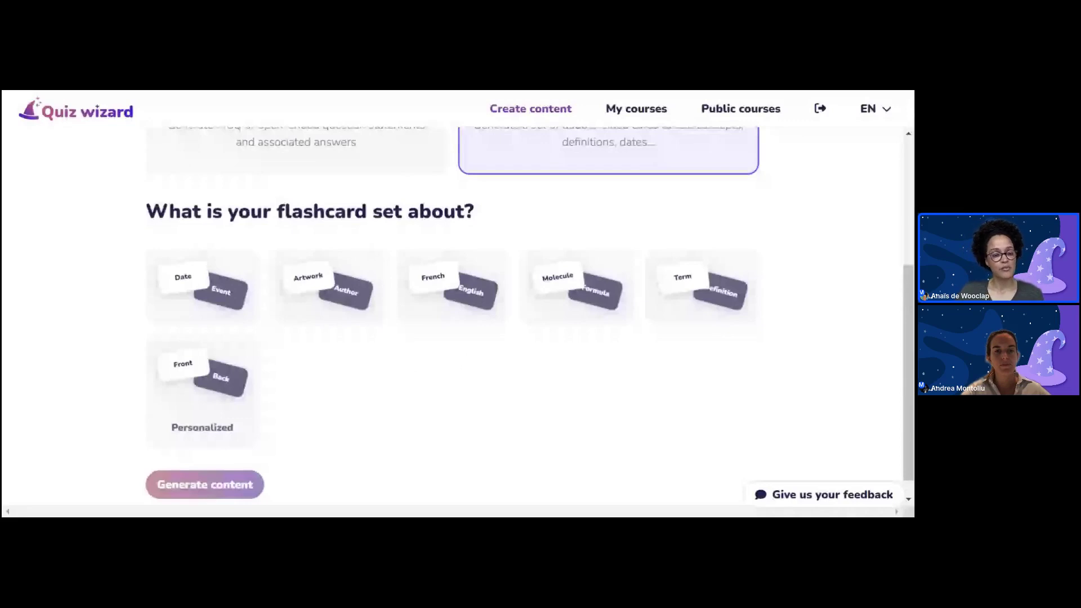
{"action": "left_click", "coordinate": [245, 351]}
{"action": "left_click", "coordinate": [206, 319]}
{"action": "left_click", "coordinate": [320, 314]}
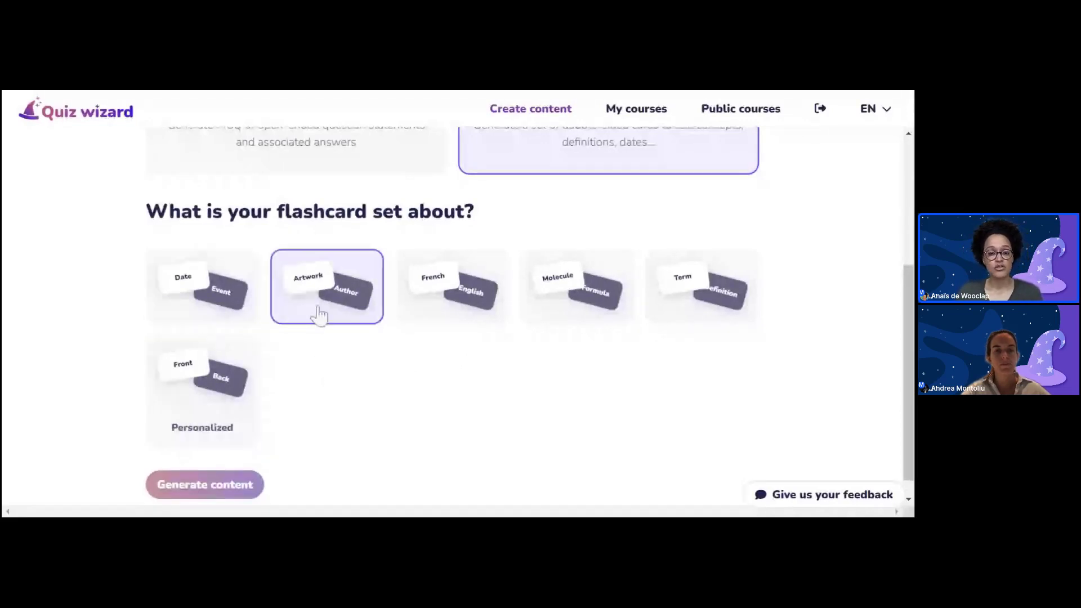
{"action": "left_click", "coordinate": [425, 320]}
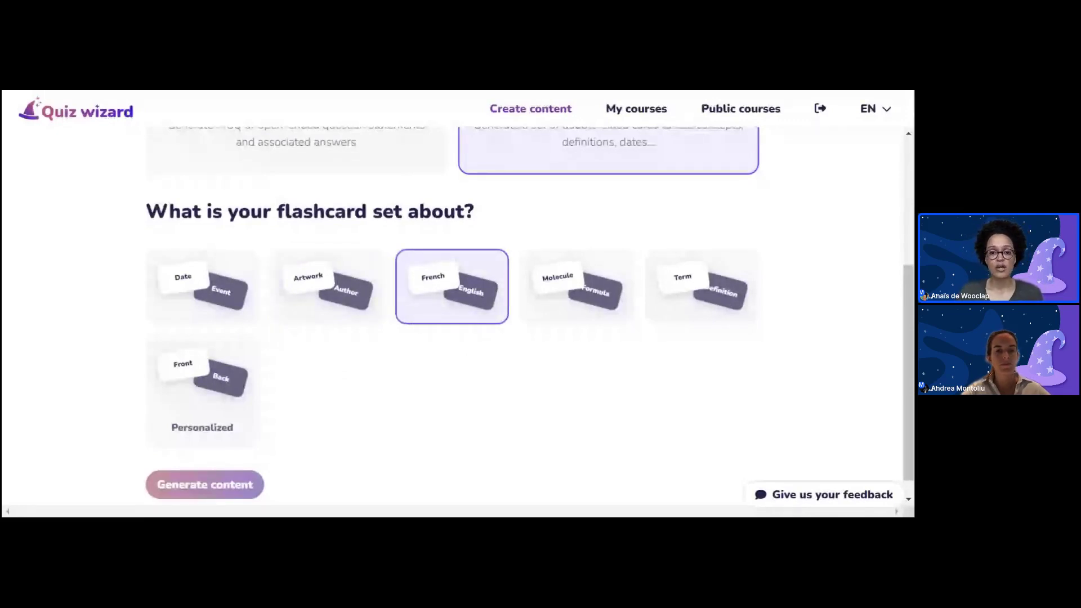
{"action": "left_click", "coordinate": [549, 303]}
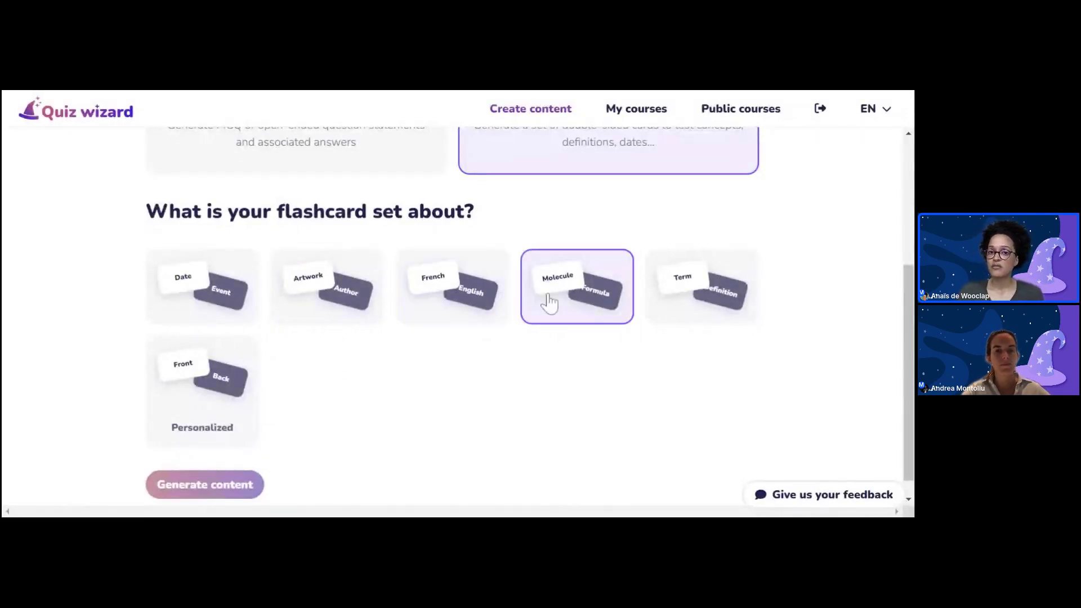
{"action": "left_click", "coordinate": [672, 321]}
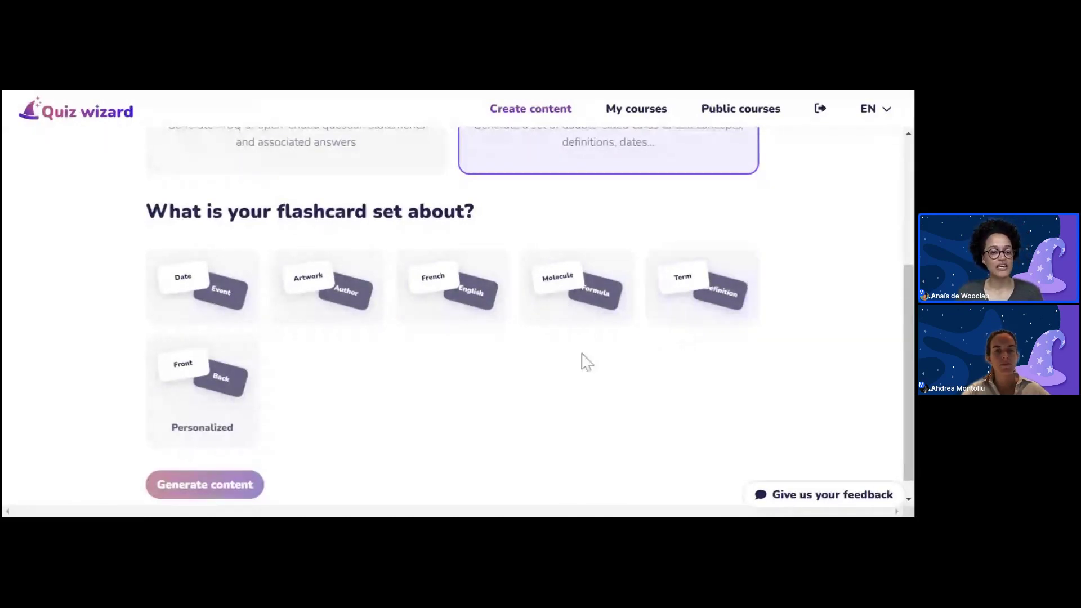
{"action": "left_click", "coordinate": [249, 407]}
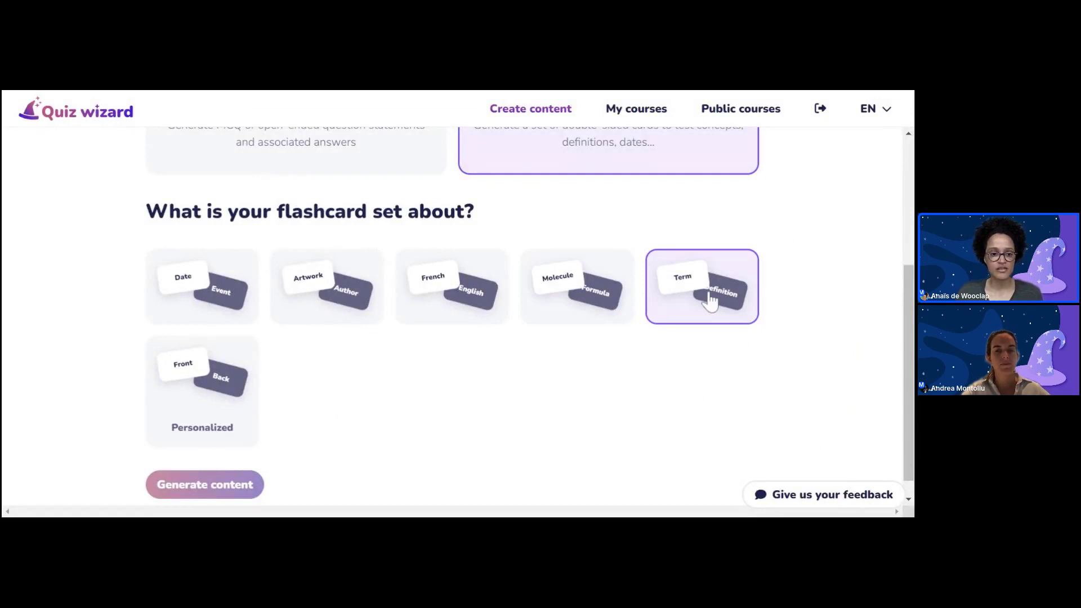
- Choose the Term/Definition format for the flashcard set and generate the content
{"action": "left_click", "coordinate": [710, 301]}
{"action": "scroll", "coordinate": [281, 471], "scroll_direction": "down", "scroll_amount": 1}
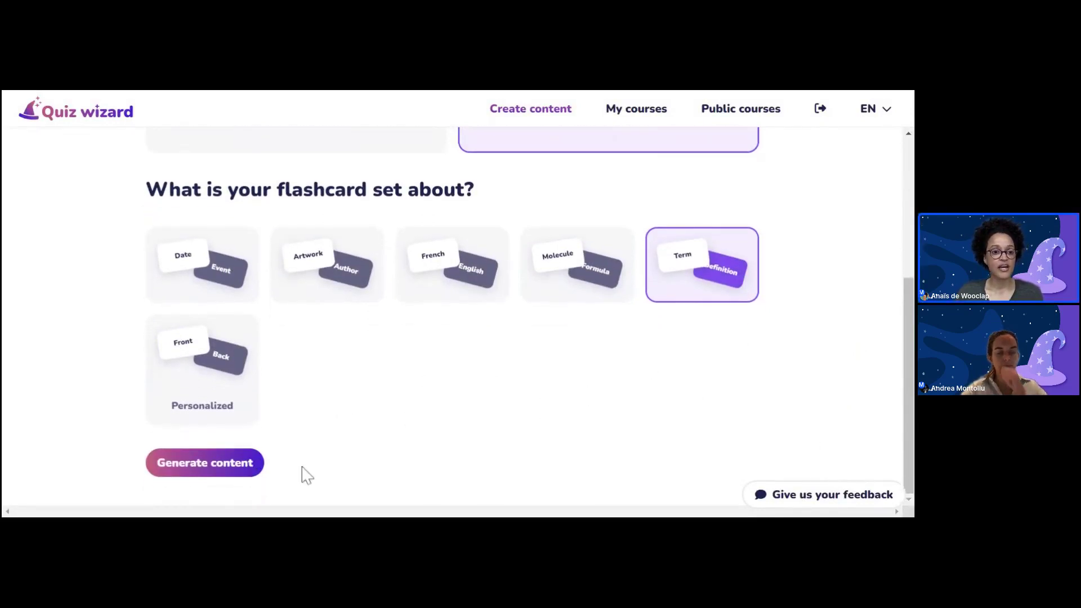
{"action": "left_click", "coordinate": [213, 473]}
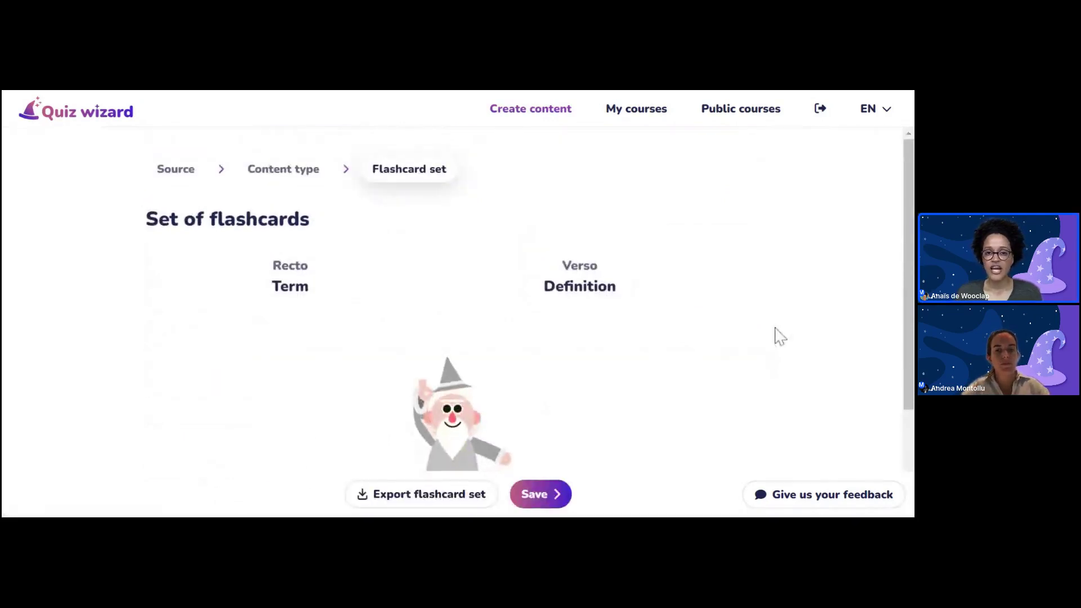
- Review the generated flashcards and delete the Microeconomics card from the set
{"action": "scroll", "coordinate": [778, 336], "scroll_direction": "down", "scroll_amount": 2}
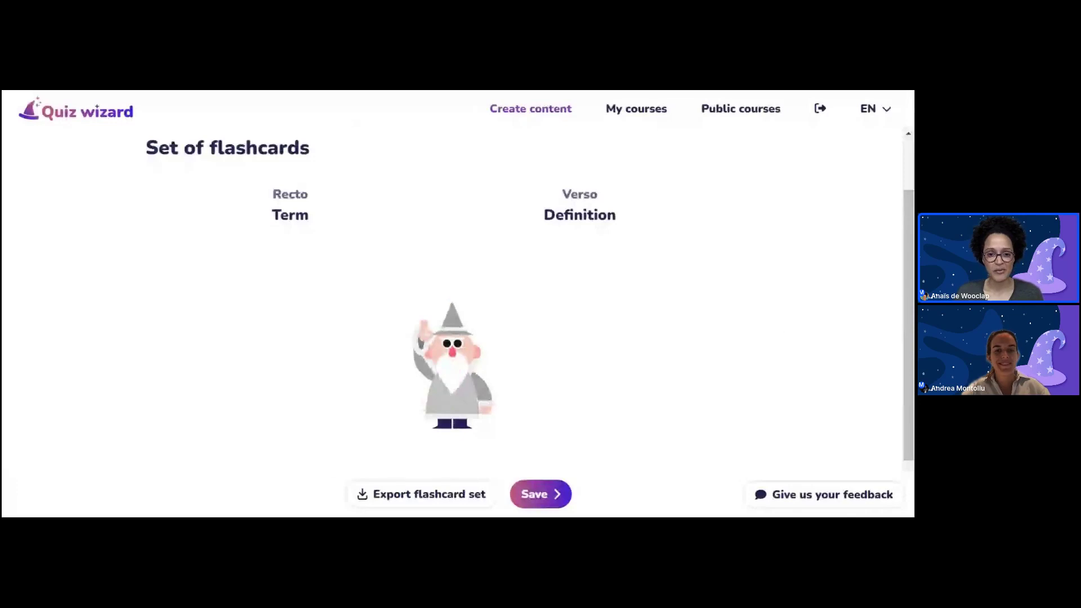
{"action": "scroll", "coordinate": [776, 329], "scroll_direction": "down", "scroll_amount": 1}
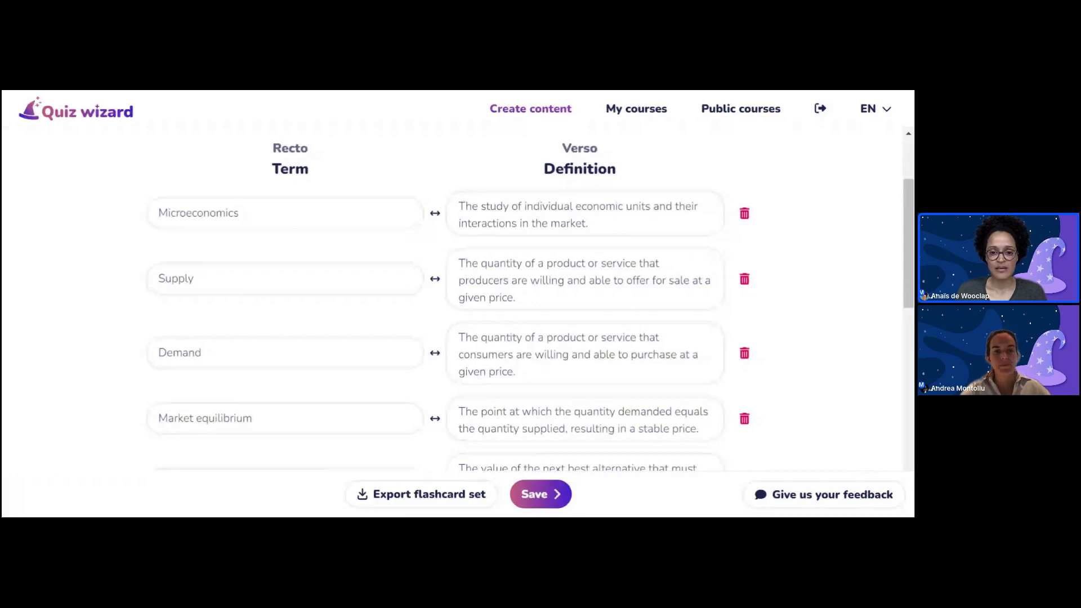
{"action": "scroll", "coordinate": [450, 299], "scroll_direction": "down", "scroll_amount": 1}
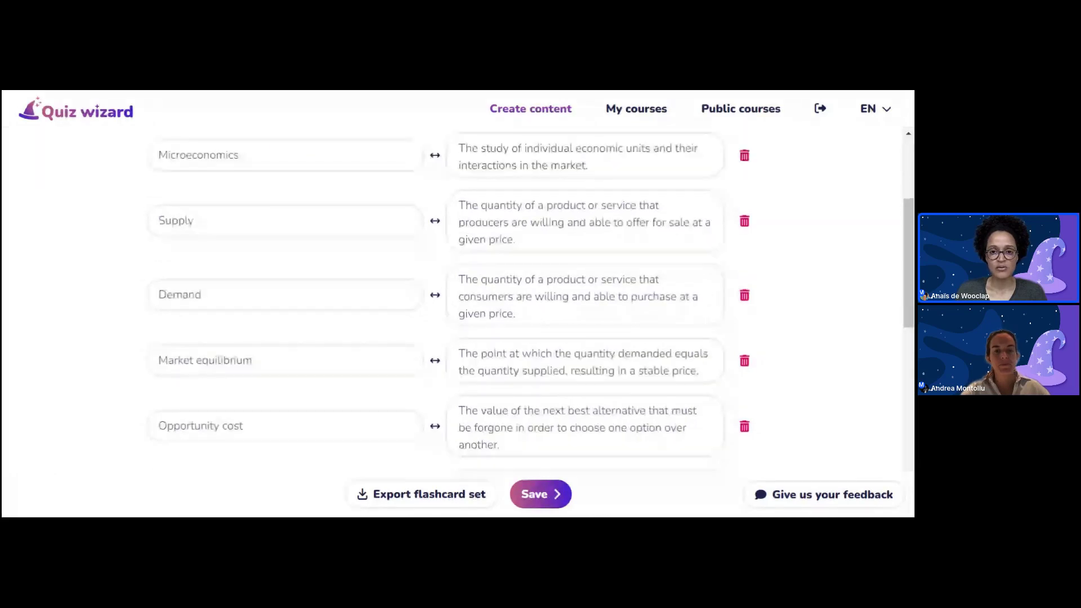
{"action": "scroll", "coordinate": [451, 298], "scroll_direction": "down", "scroll_amount": 3}
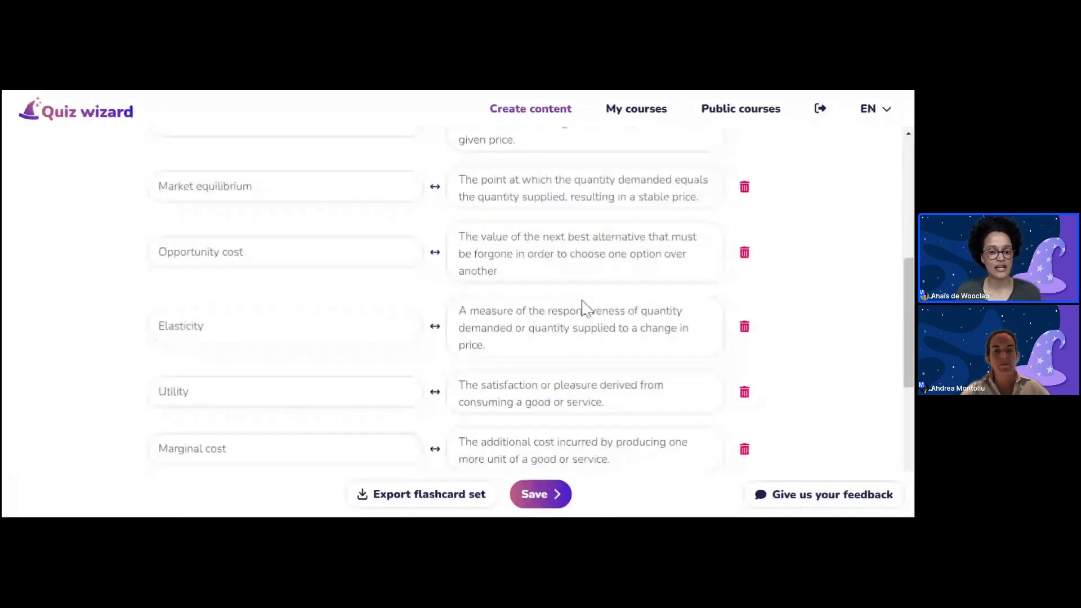
{"action": "scroll", "coordinate": [580, 306], "scroll_direction": "up", "scroll_amount": 6}
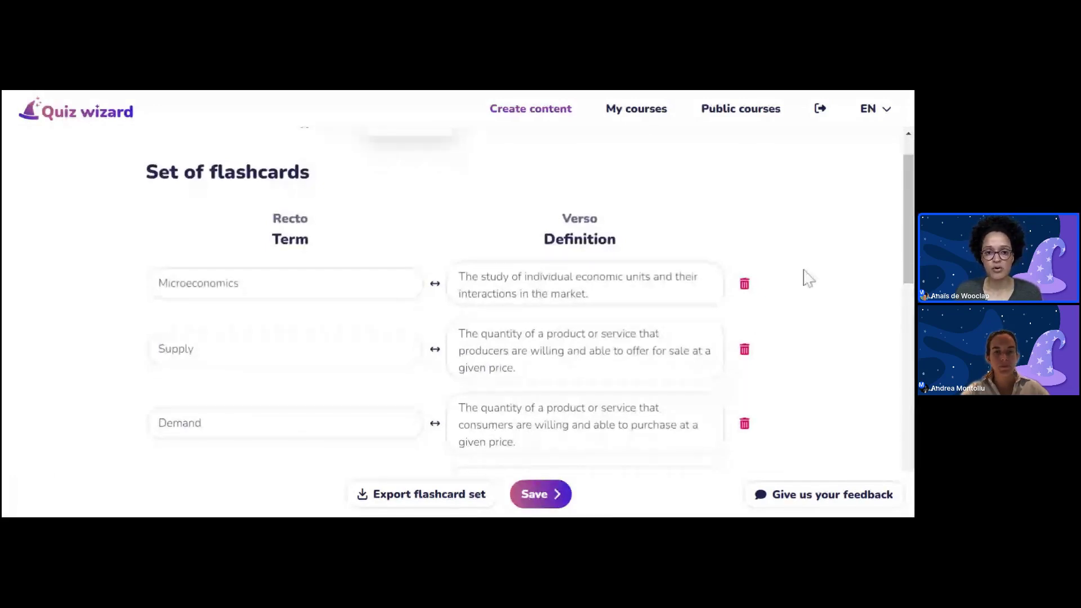
{"action": "scroll", "coordinate": [809, 278], "scroll_direction": "down", "scroll_amount": 1}
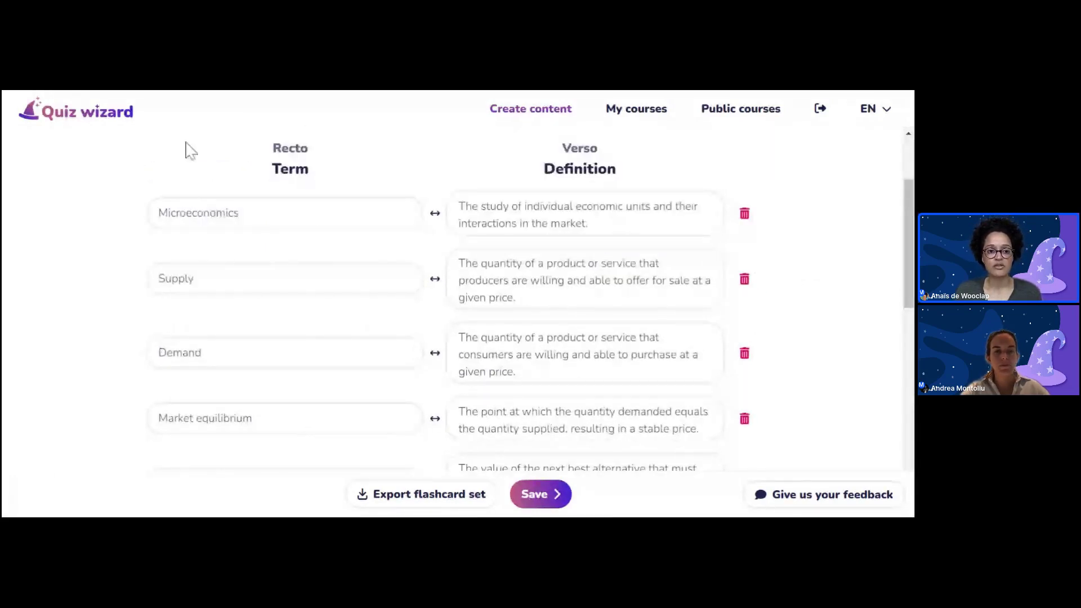
{"action": "left_click", "coordinate": [744, 214]}
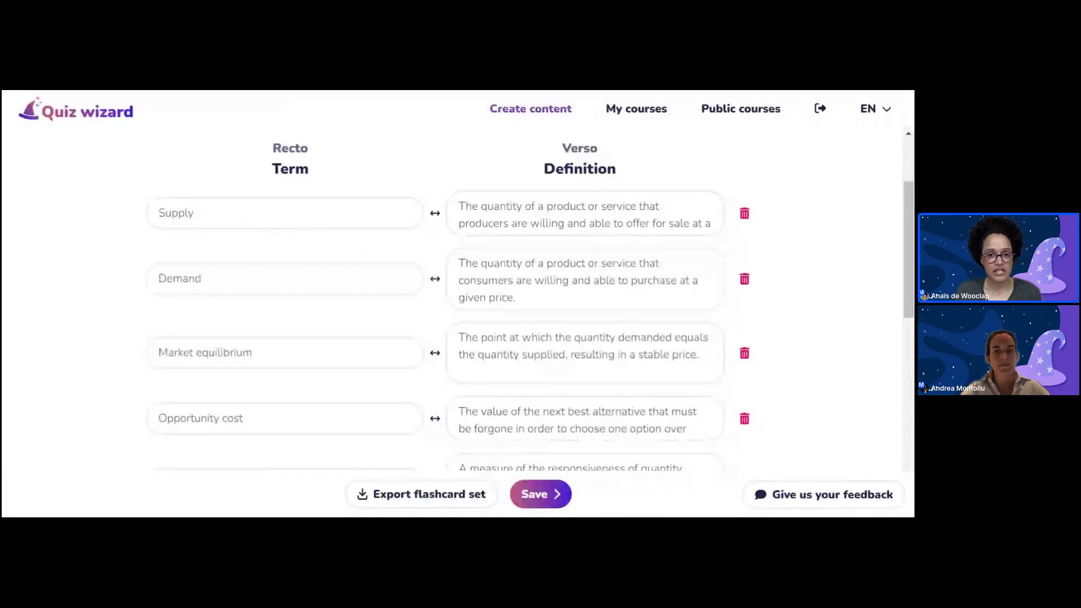
- Replace the definition of the Supply flashcard with "Ejemplo 2"
{"action": "left_click", "coordinate": [284, 213]}
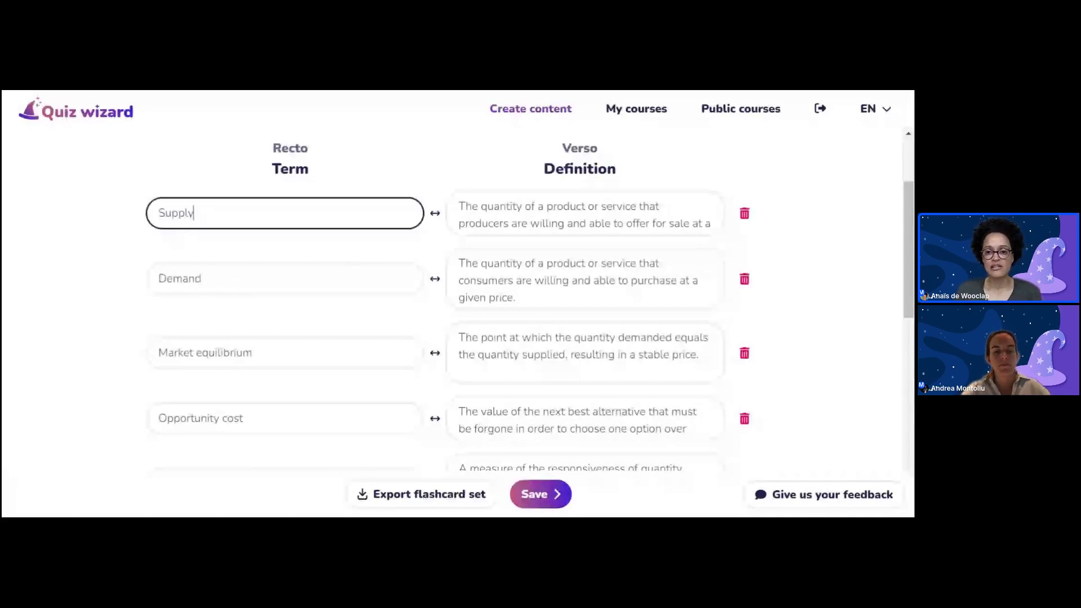
{"action": "left_click", "coordinate": [690, 224]}
{"action": "scroll", "coordinate": [450, 299], "scroll_direction": "down", "scroll_amount": 3}
{"action": "scroll", "coordinate": [450, 298], "scroll_direction": "up", "scroll_amount": 2}
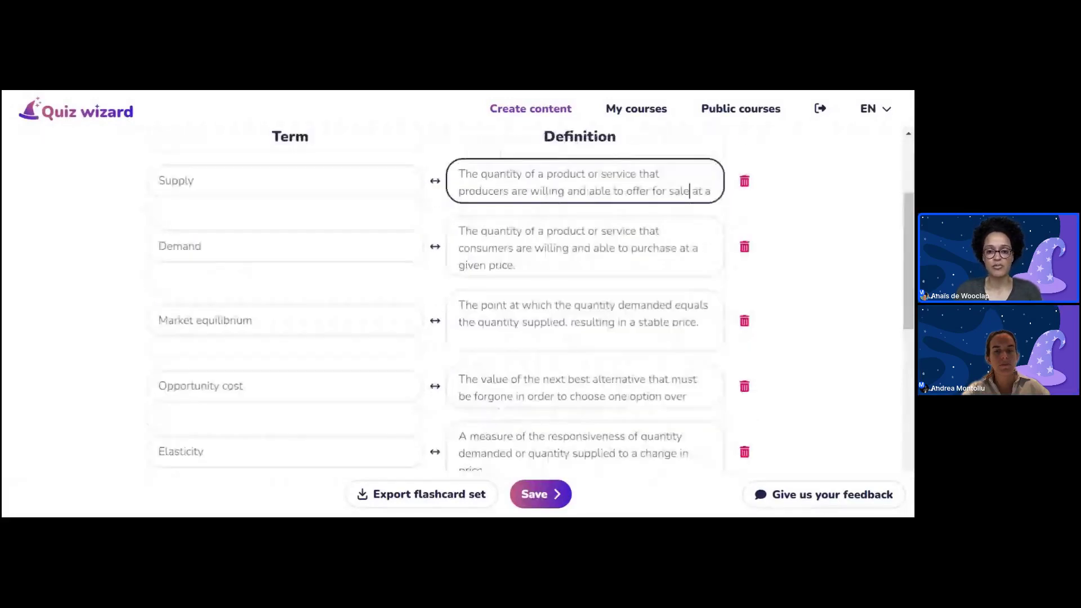
{"action": "scroll", "coordinate": [535, 298], "scroll_direction": "up", "scroll_amount": 1}
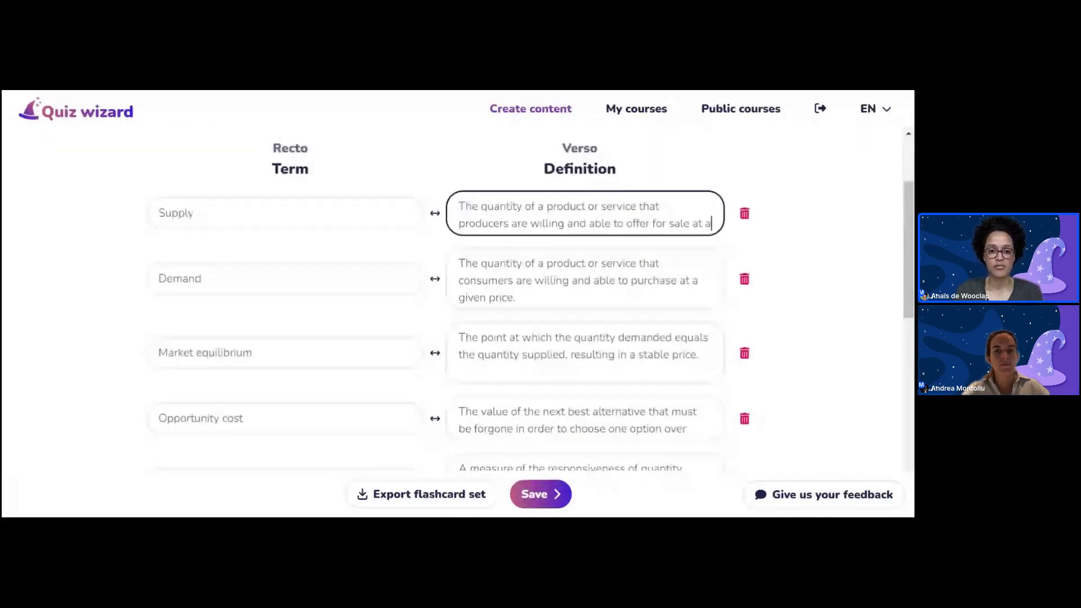
{"action": "key", "text": "ctrl+a"}
{"action": "key", "text": "BackSpace"}
{"action": "type", "text": "Ejemplo 2"}
- Change the term of the first flashcard from Supply to "Ejemplo 1"
{"action": "left_click", "coordinate": [282, 212]}
{"action": "key", "text": "ctrl+a"}
{"action": "type", "text": "Ejemplo "}
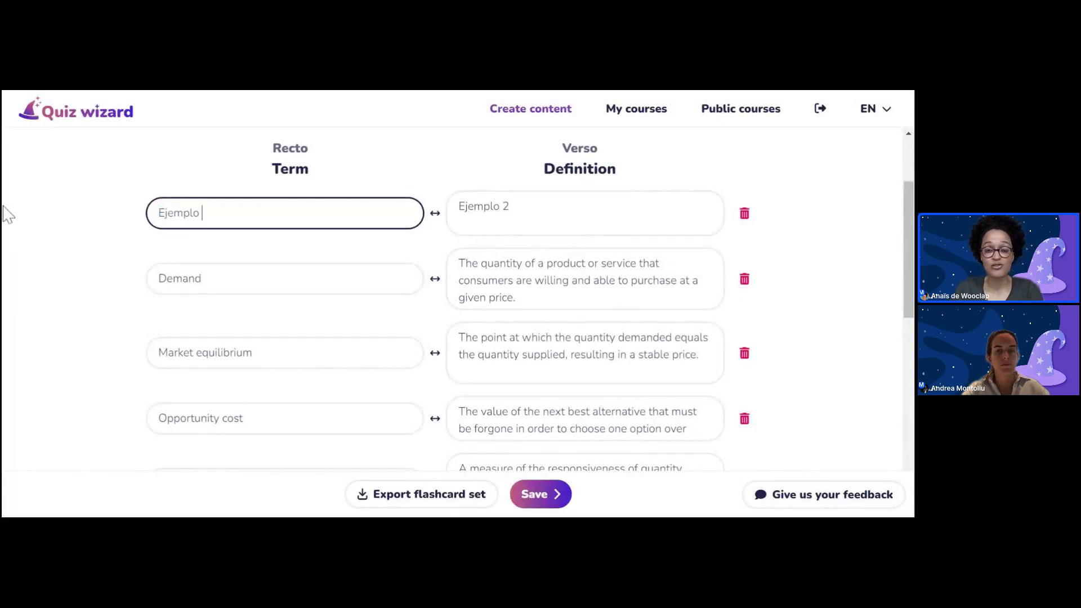
{"action": "type", "text": "1"}
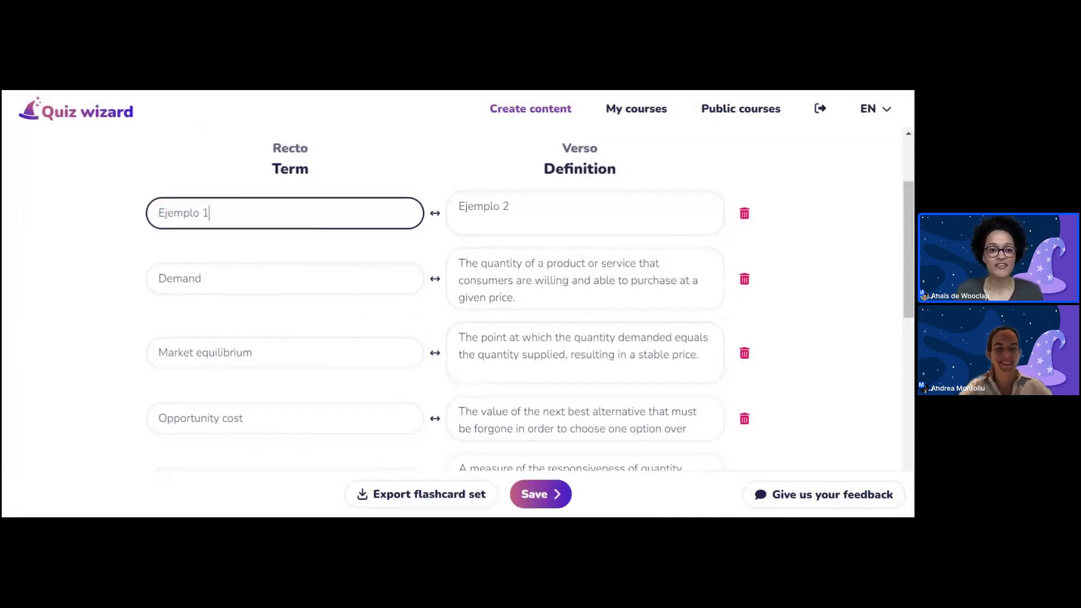
- Manually add a blank flashcard after Market failure at the end of the set, and delete it again
{"action": "scroll", "coordinate": [450, 299], "scroll_direction": "down", "scroll_amount": 1}
{"action": "scroll", "coordinate": [451, 298], "scroll_direction": "down", "scroll_amount": 2}
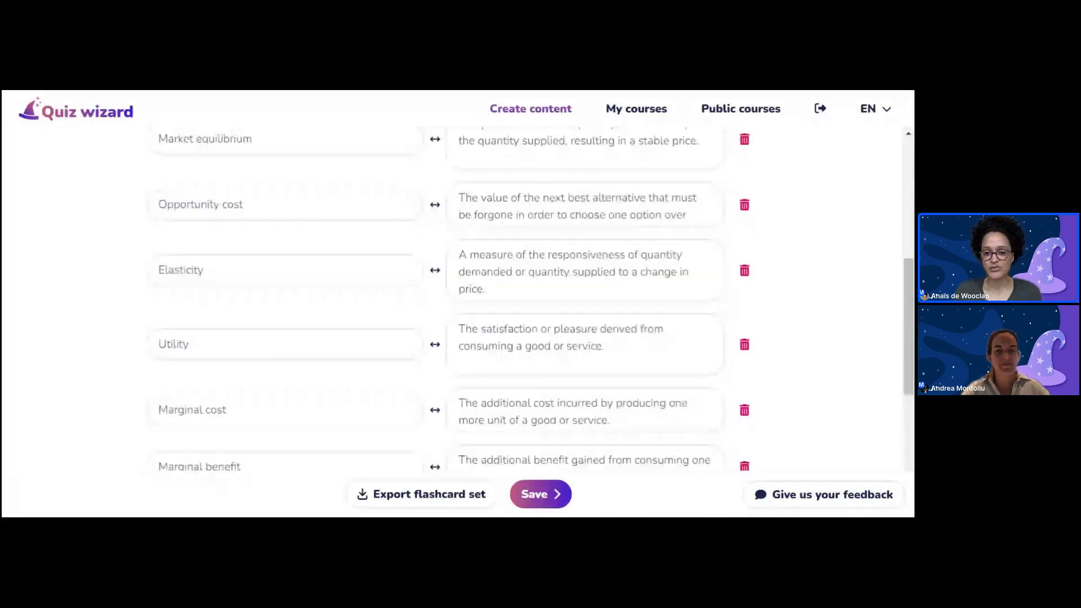
{"action": "scroll", "coordinate": [451, 298], "scroll_direction": "down", "scroll_amount": 1}
{"action": "scroll", "coordinate": [450, 298], "scroll_direction": "down", "scroll_amount": 2}
{"action": "scroll", "coordinate": [580, 302], "scroll_direction": "down", "scroll_amount": 2}
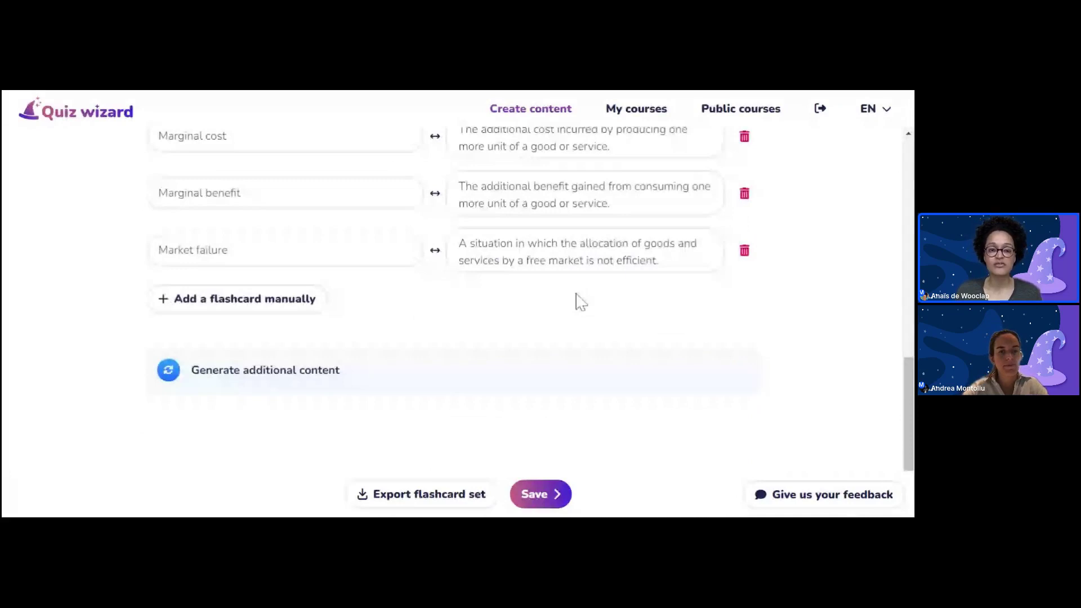
{"action": "left_click", "coordinate": [259, 304]}
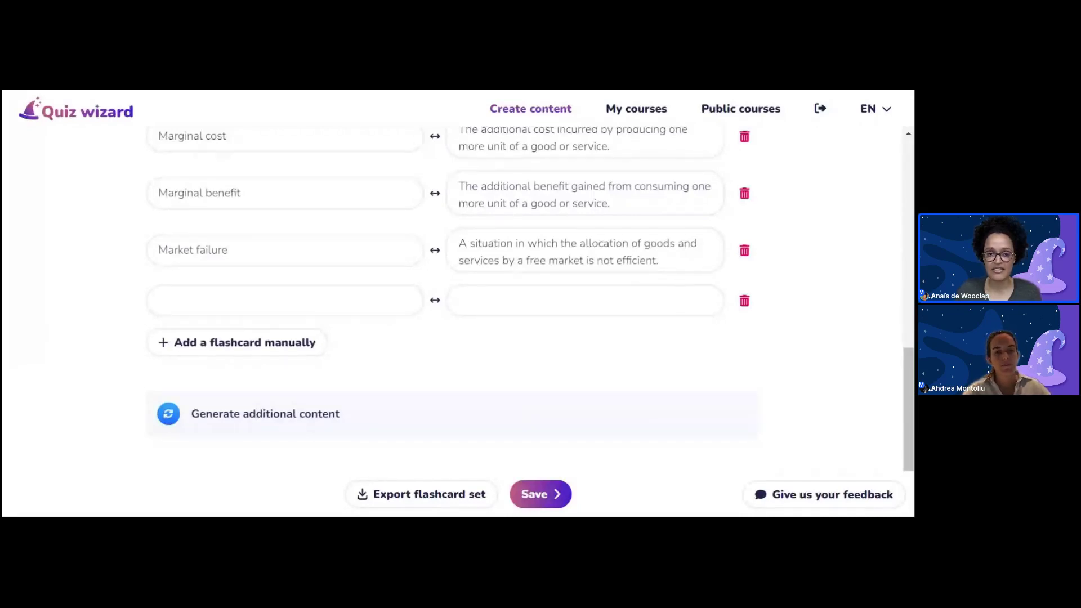
{"action": "left_click", "coordinate": [743, 303]}
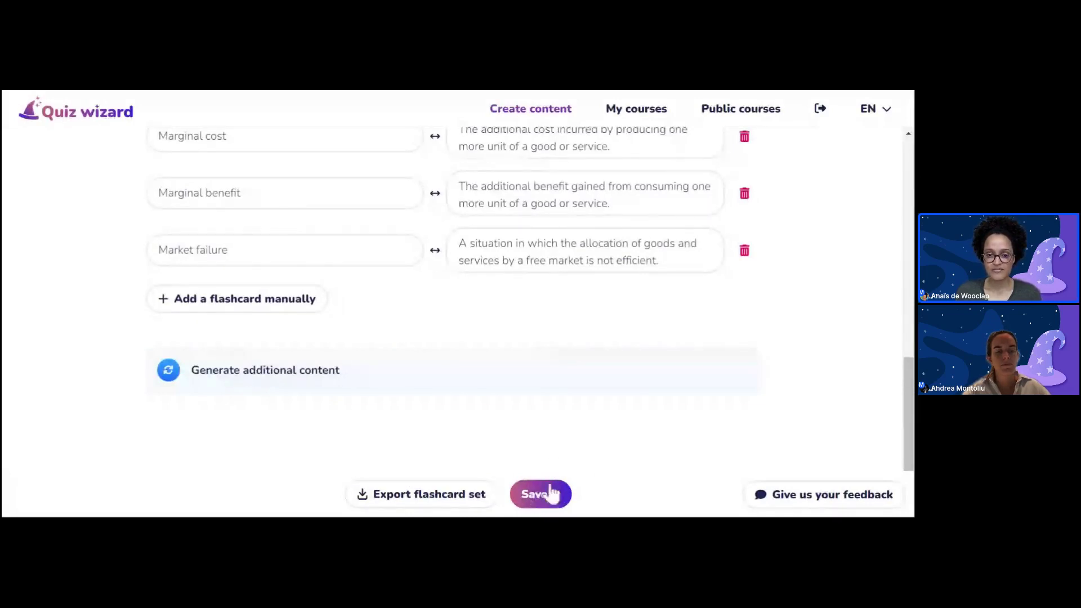
- Save the flashcard set to the existing Microeconomía course and close the course list
{"action": "left_click", "coordinate": [539, 507]}
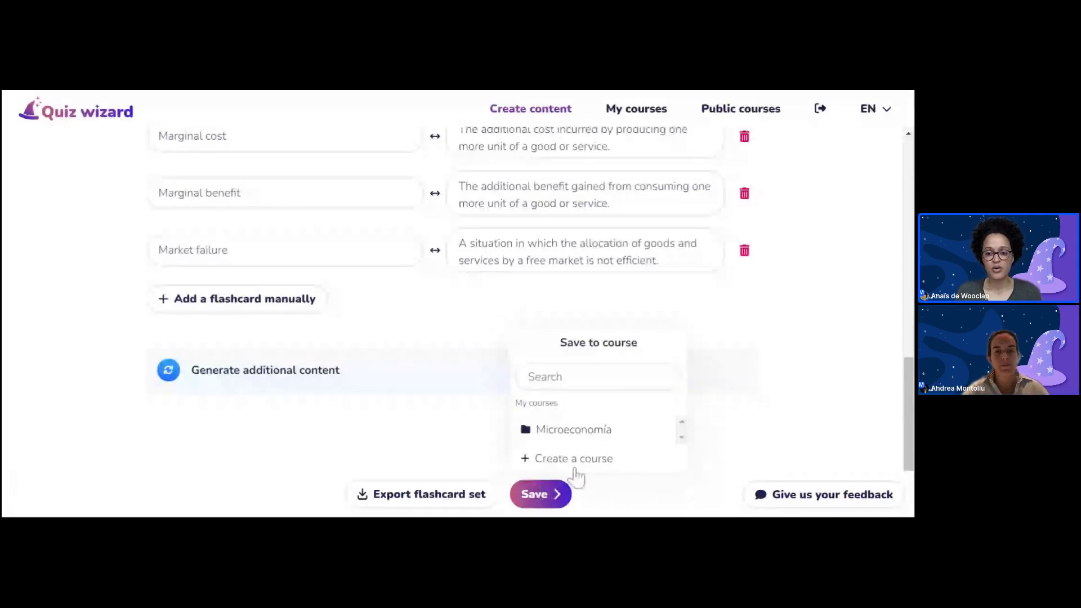
{"action": "left_click", "coordinate": [600, 428]}
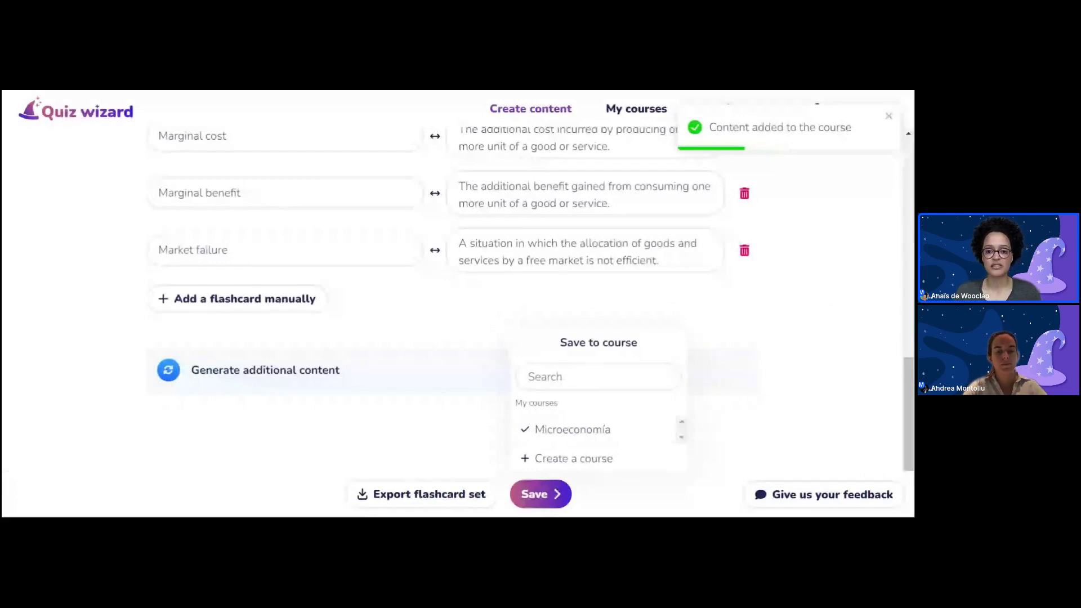
{"action": "left_click", "coordinate": [813, 302]}
- Return to the Source stage and continue to the content type selection with the existing Microeconomía topic settings
{"action": "scroll", "coordinate": [805, 321], "scroll_direction": "up", "scroll_amount": 5}
{"action": "scroll", "coordinate": [806, 324], "scroll_direction": "up", "scroll_amount": 5}
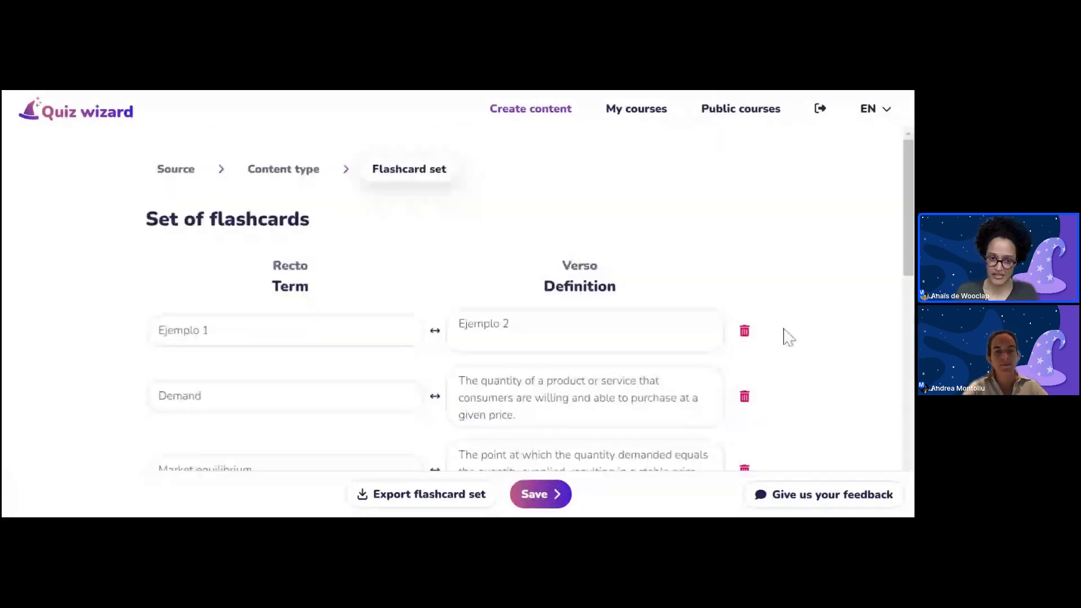
{"action": "left_click", "coordinate": [190, 179]}
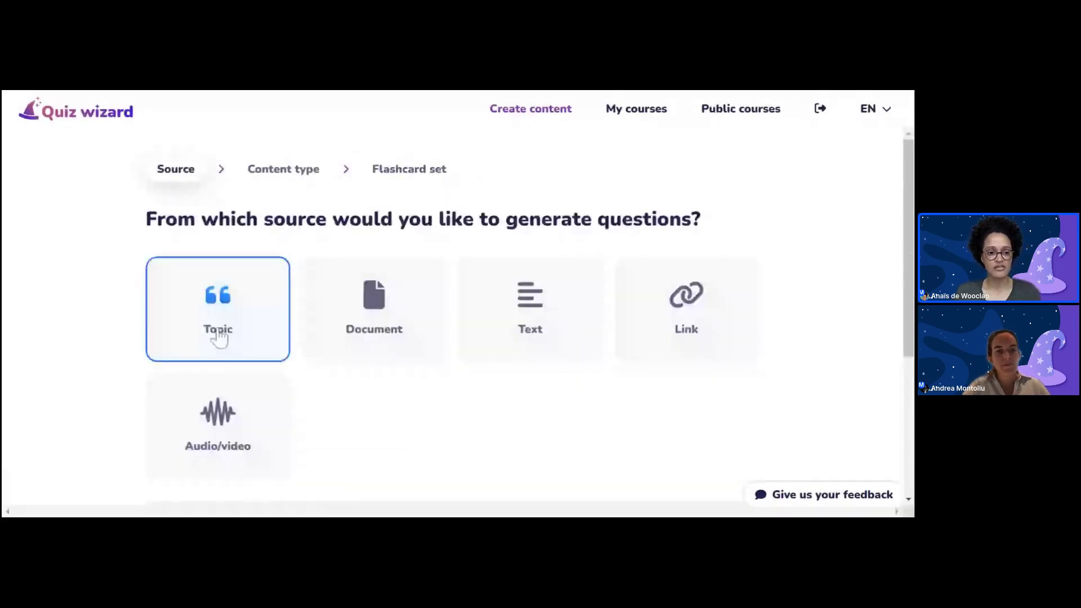
{"action": "scroll", "coordinate": [270, 321], "scroll_direction": "down", "scroll_amount": 3}
{"action": "scroll", "coordinate": [275, 322], "scroll_direction": "down", "scroll_amount": 1}
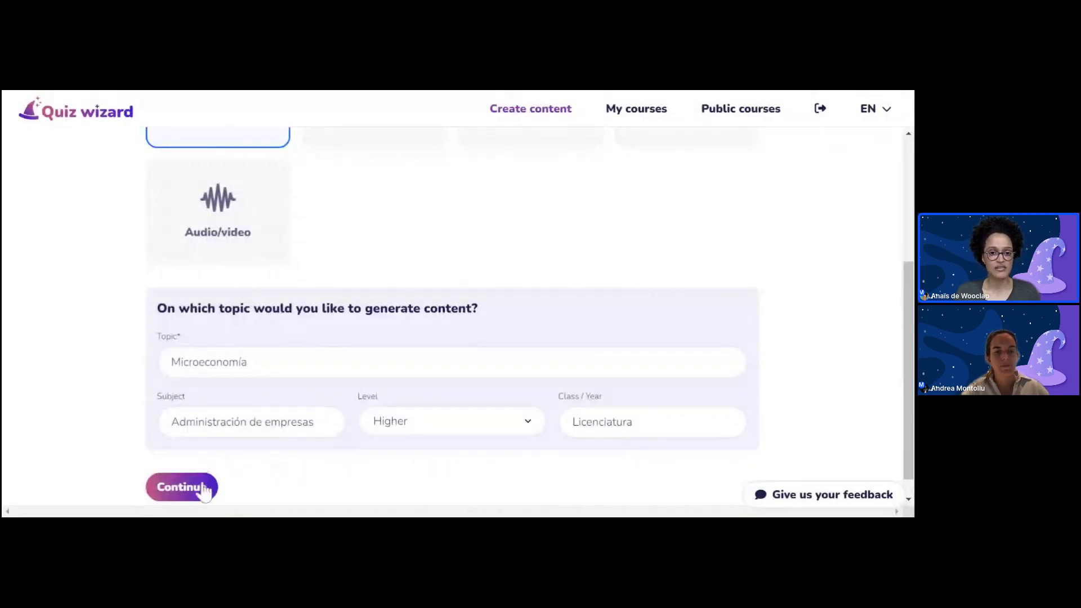
{"action": "left_click", "coordinate": [182, 487]}
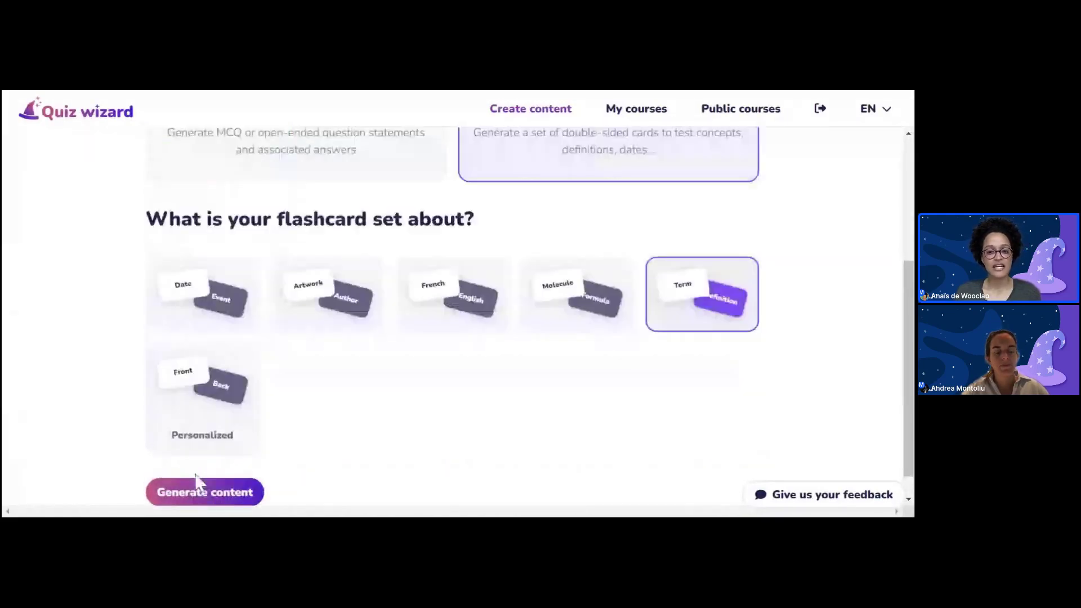
- Switch the content type to Questions and choose MCQ as the answers to generate
{"action": "scroll", "coordinate": [440, 386], "scroll_direction": "up", "scroll_amount": 4}
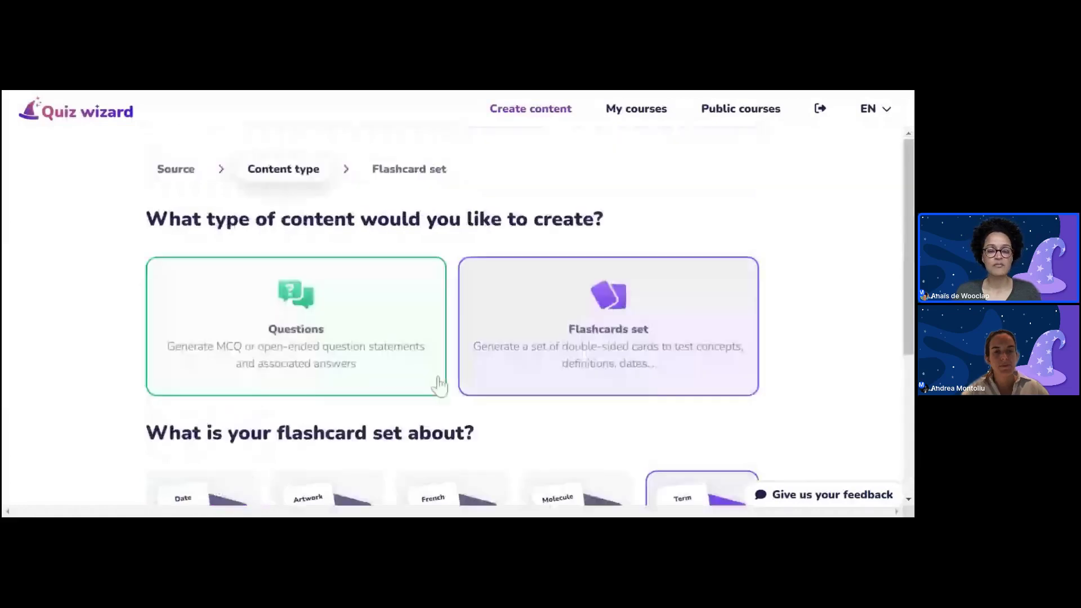
{"action": "left_click", "coordinate": [269, 304]}
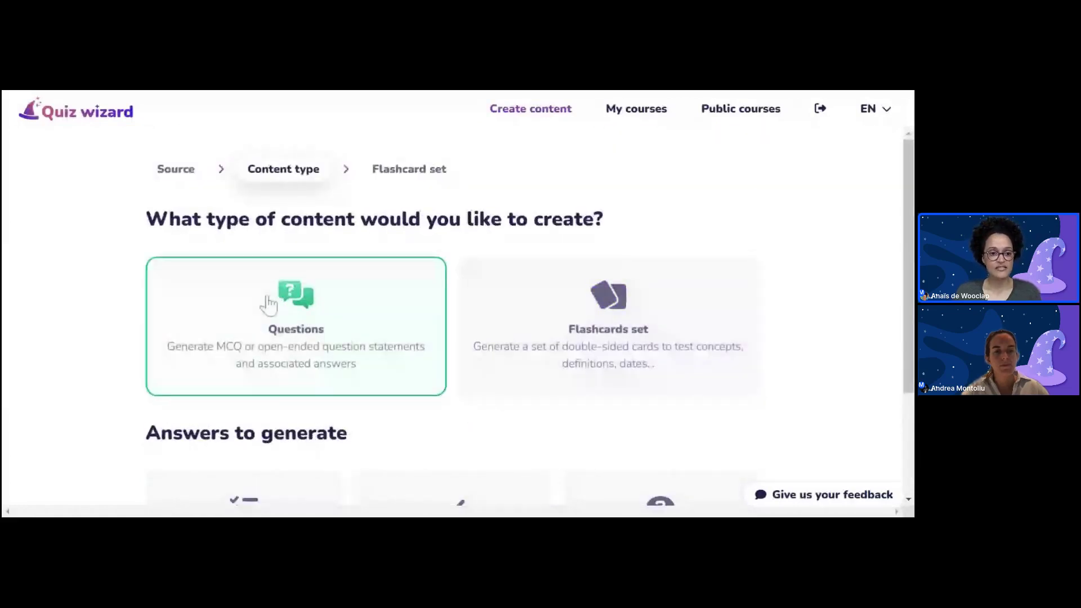
{"action": "scroll", "coordinate": [487, 290], "scroll_direction": "down", "scroll_amount": 3}
{"action": "left_click", "coordinate": [248, 346]}
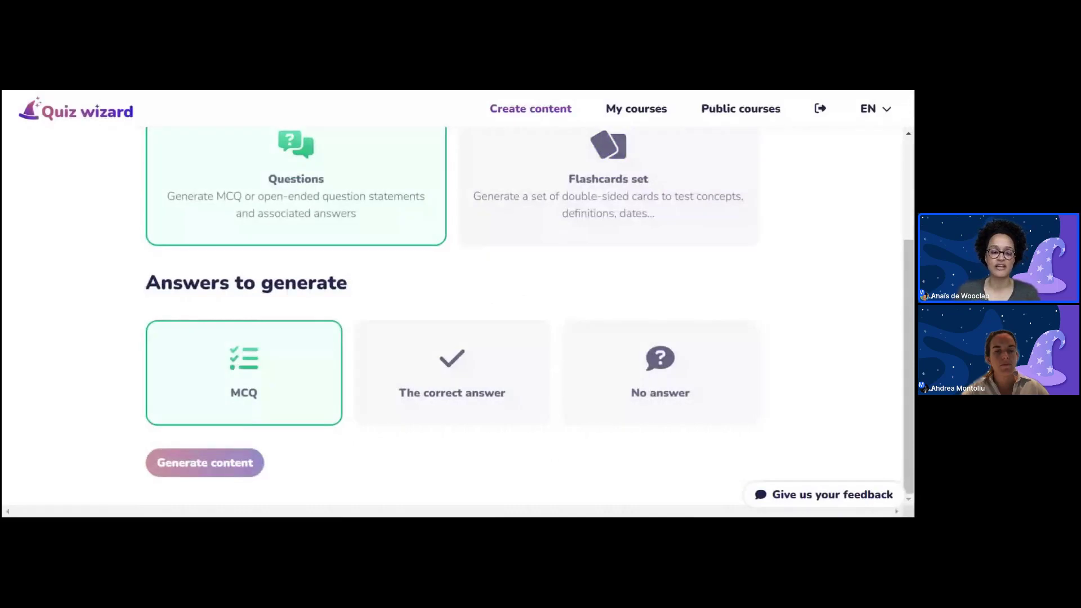
{"action": "left_click", "coordinate": [279, 322]}
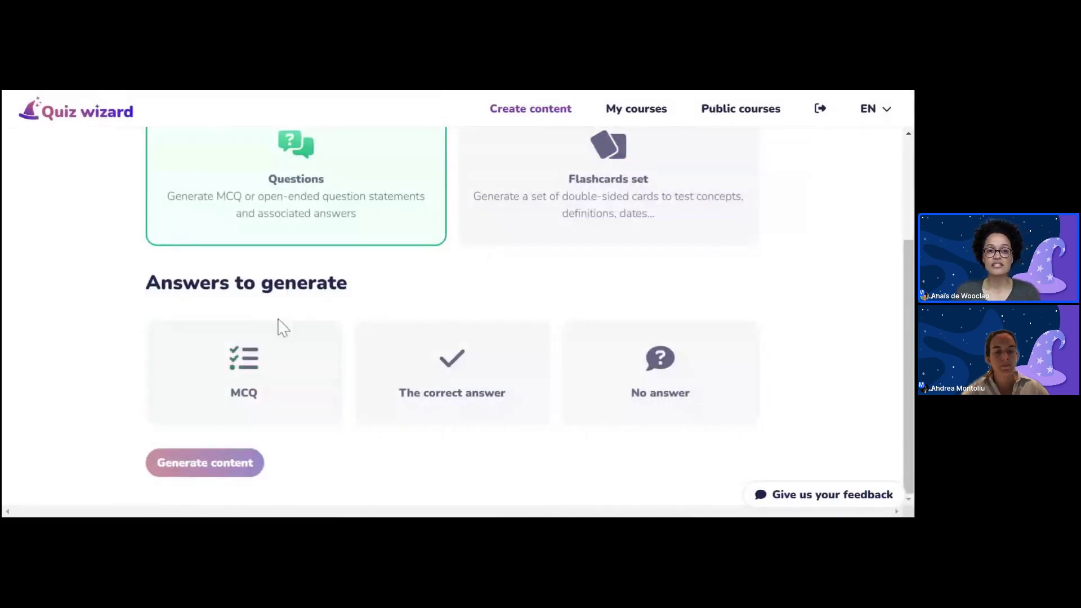
{"action": "left_click", "coordinate": [268, 350]}
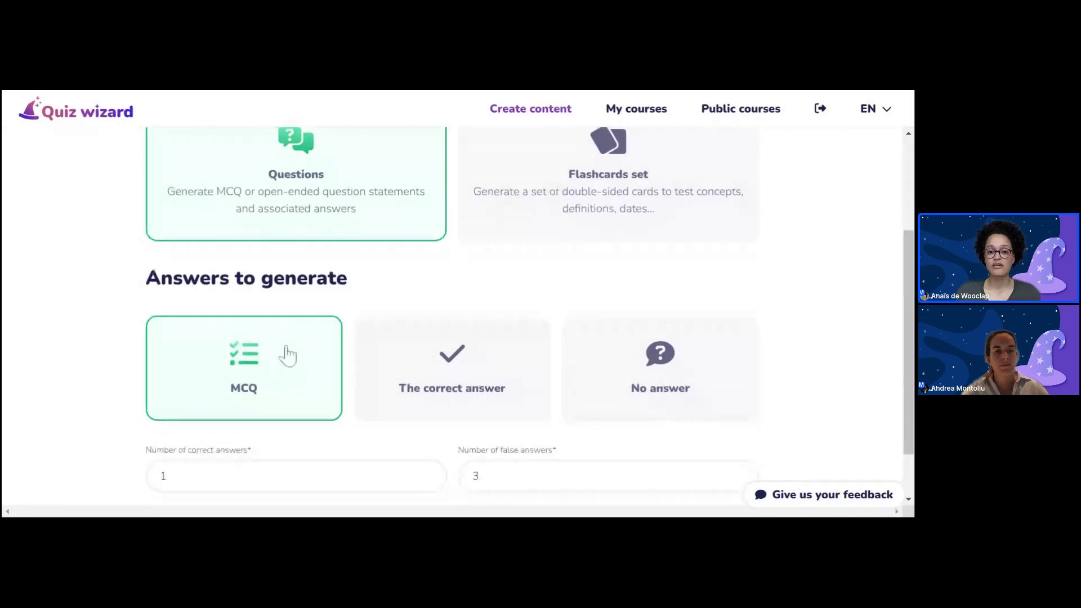
- Look at the MCQ answer count settings, and try The correct answer and No answer as alternative answer options
{"action": "scroll", "coordinate": [288, 354], "scroll_direction": "down", "scroll_amount": 1}
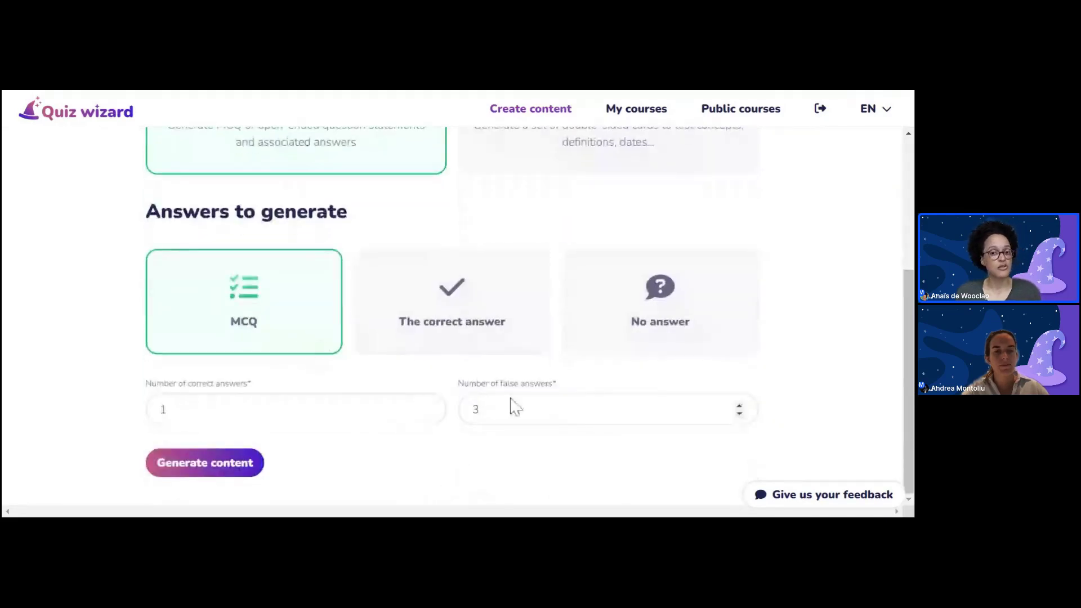
{"action": "left_click", "coordinate": [606, 410]}
{"action": "left_click", "coordinate": [482, 350]}
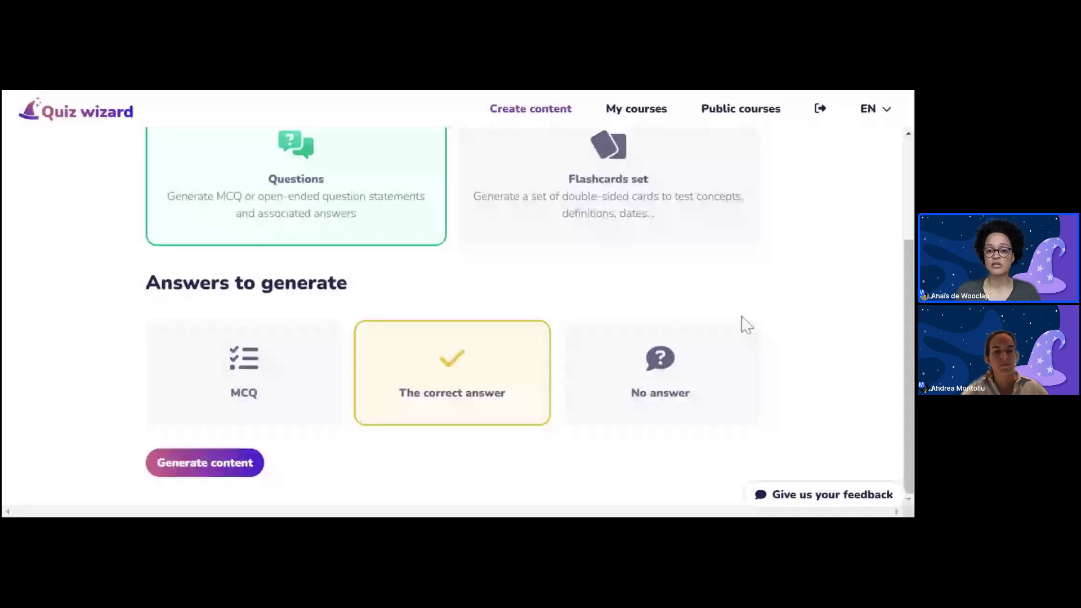
{"action": "left_click", "coordinate": [728, 337]}
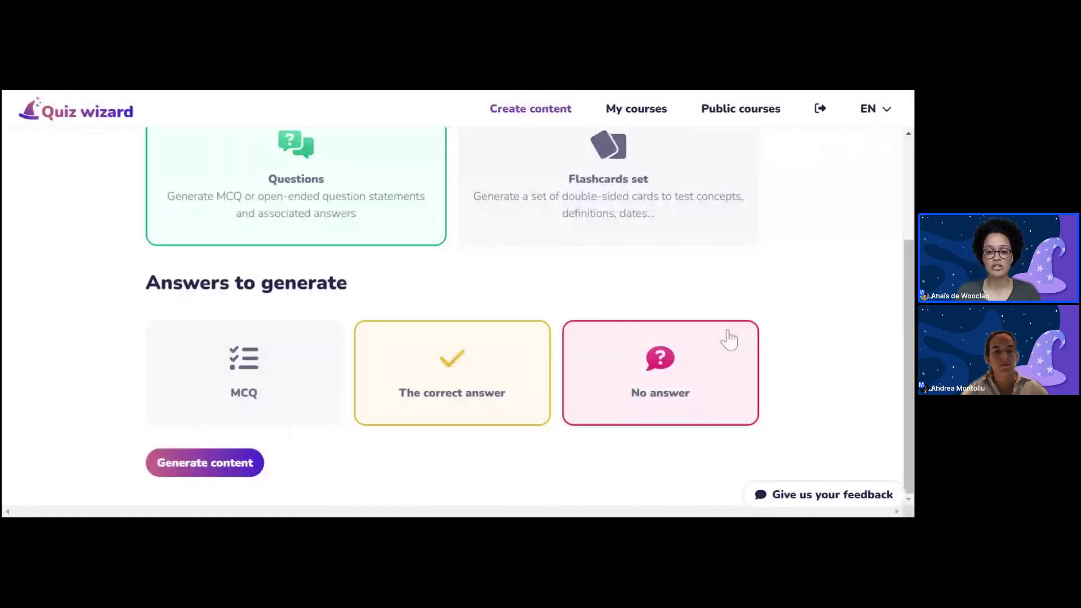
{"action": "left_click", "coordinate": [690, 365]}
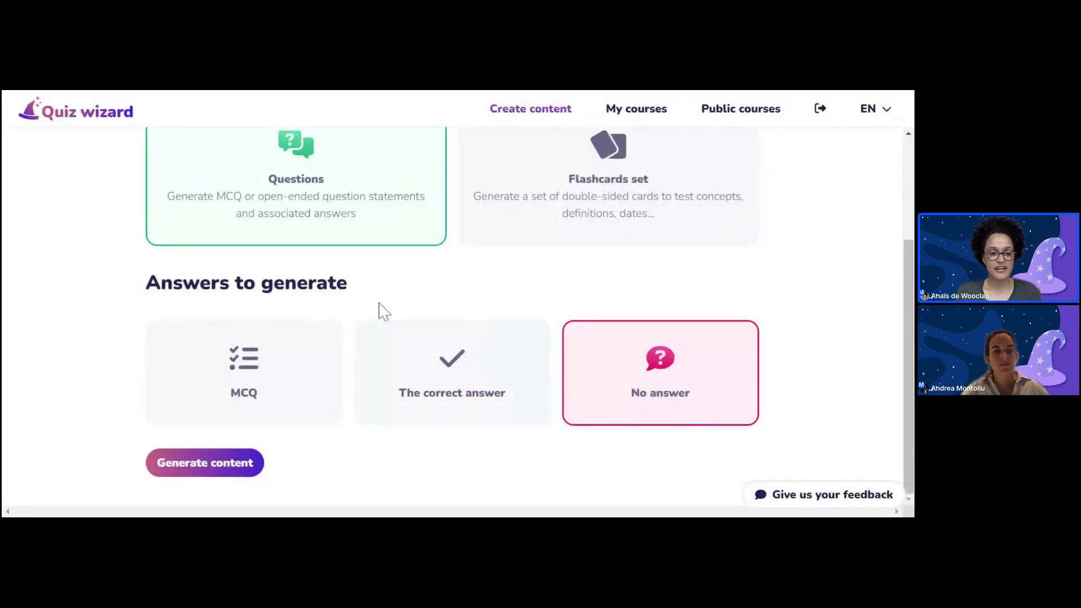
- Select MCQ as the only answer type and set the number of false answers to 1
{"action": "left_click", "coordinate": [215, 404]}
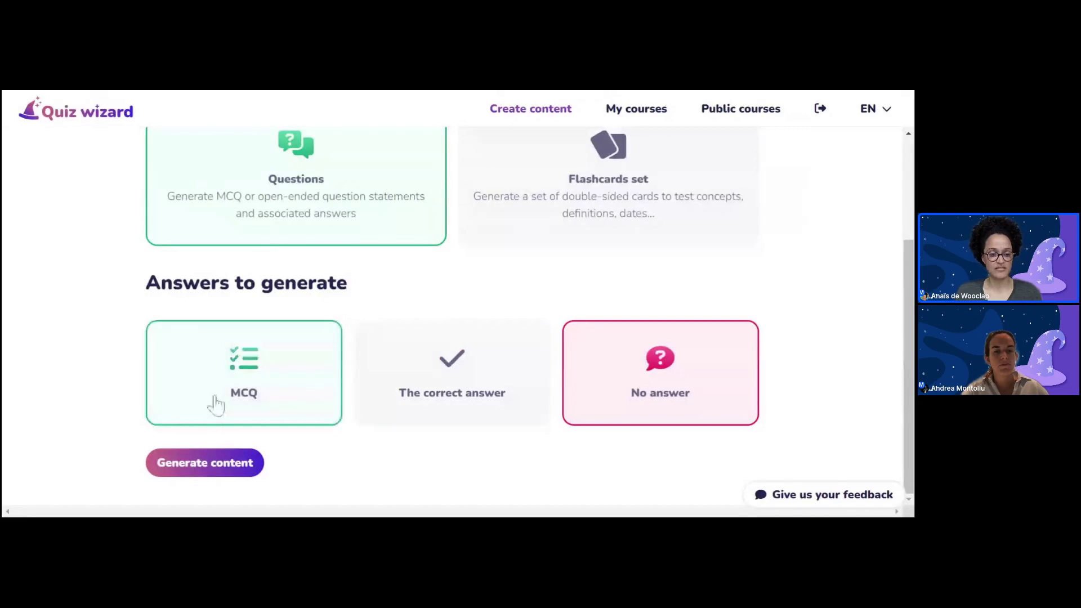
{"action": "left_click", "coordinate": [282, 366]}
{"action": "scroll", "coordinate": [213, 430], "scroll_direction": "down", "scroll_amount": 1}
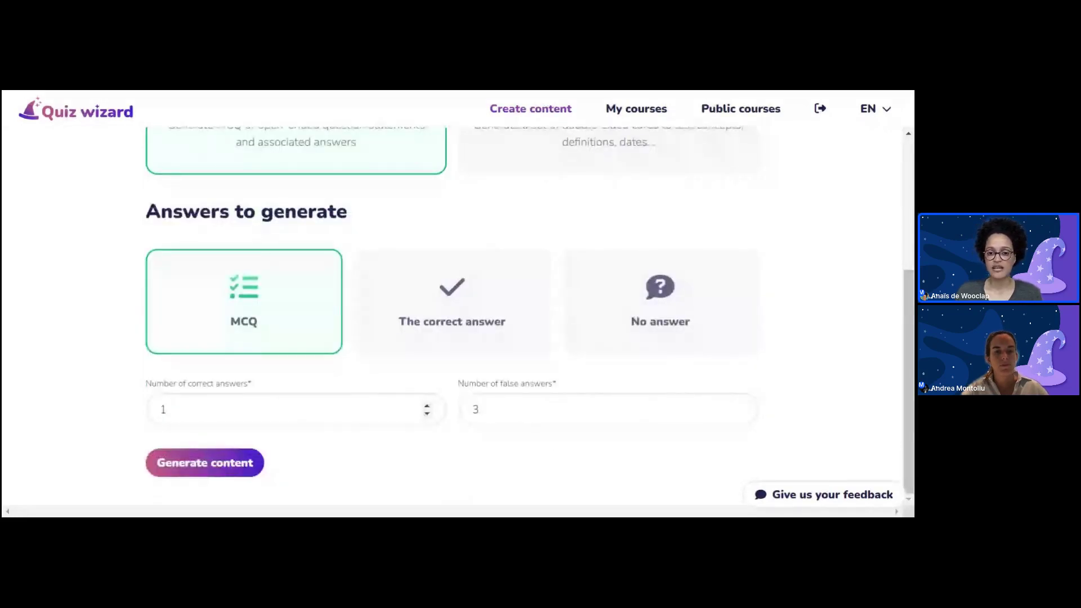
{"action": "left_click", "coordinate": [562, 422]}
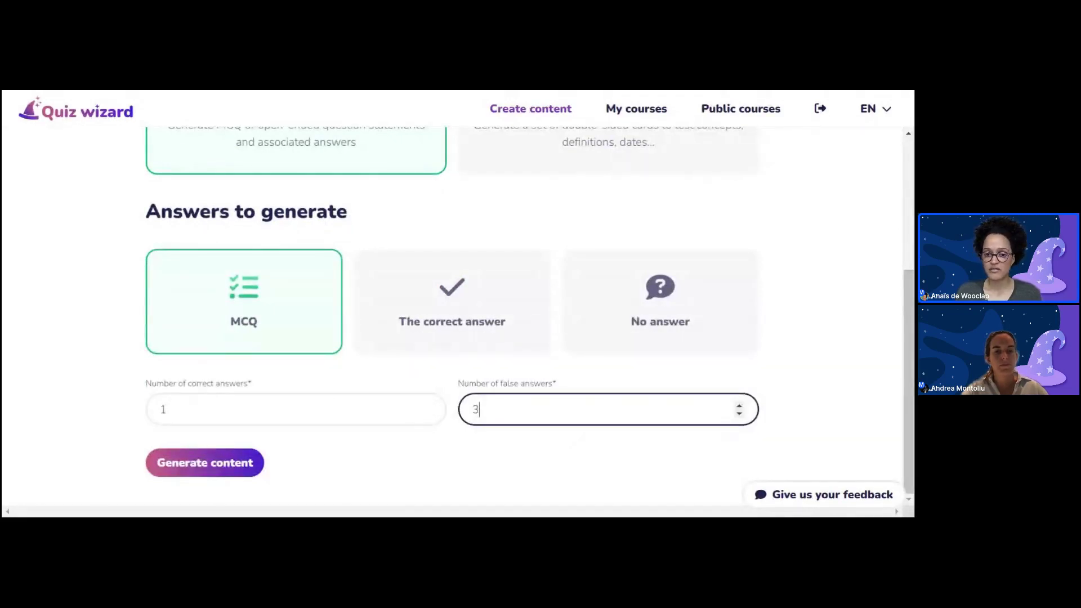
{"action": "double_click", "coordinate": [739, 415]}
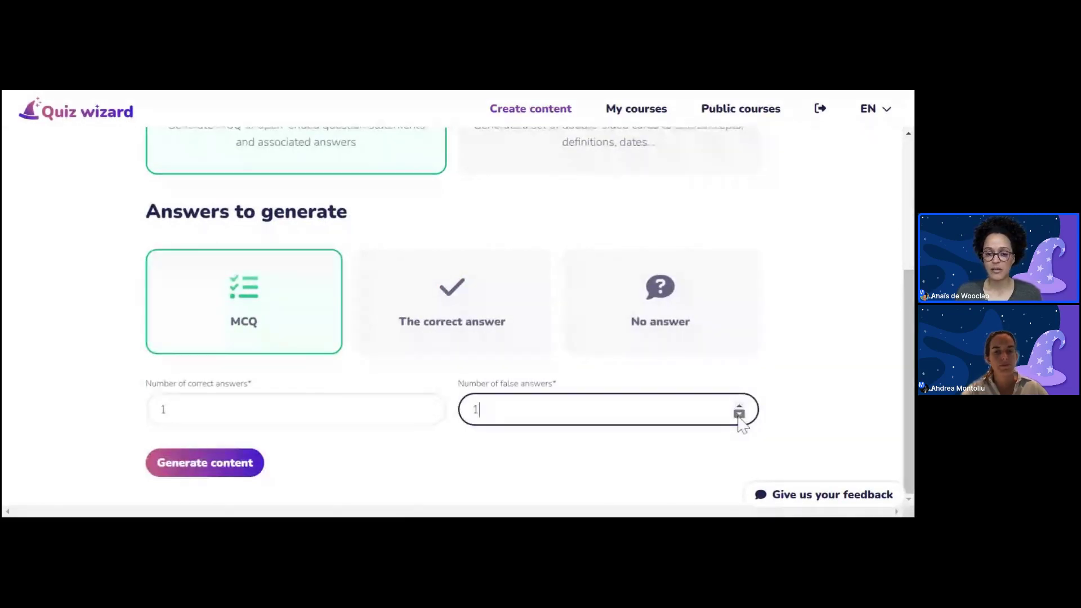
- Set the number of false answers to 3 and generate the multiple-choice questions
{"action": "left_click", "coordinate": [740, 407]}
{"action": "double_click", "coordinate": [739, 407]}
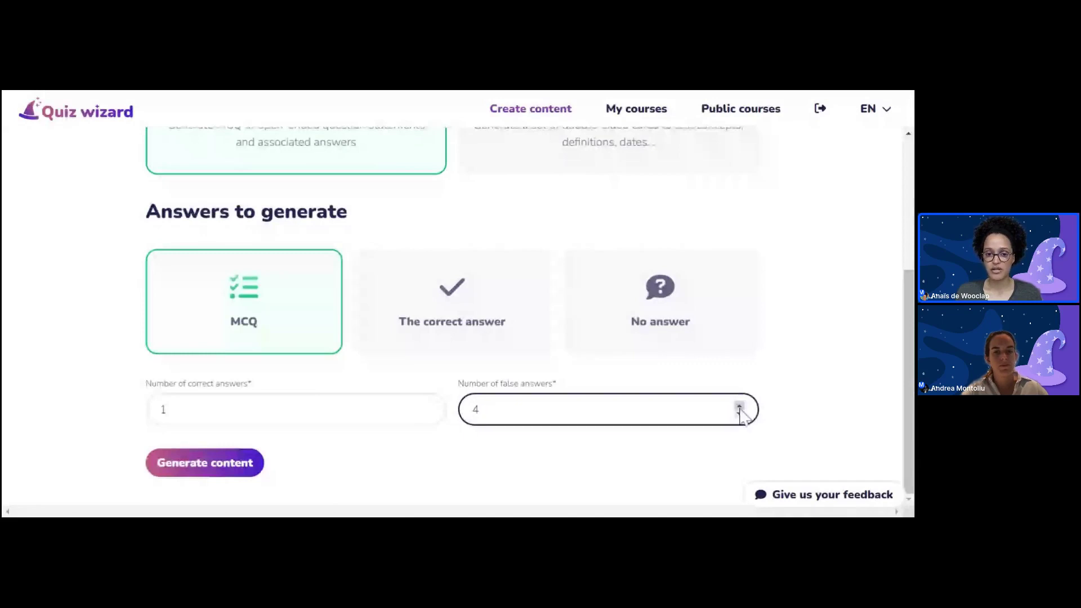
{"action": "left_click", "coordinate": [739, 414]}
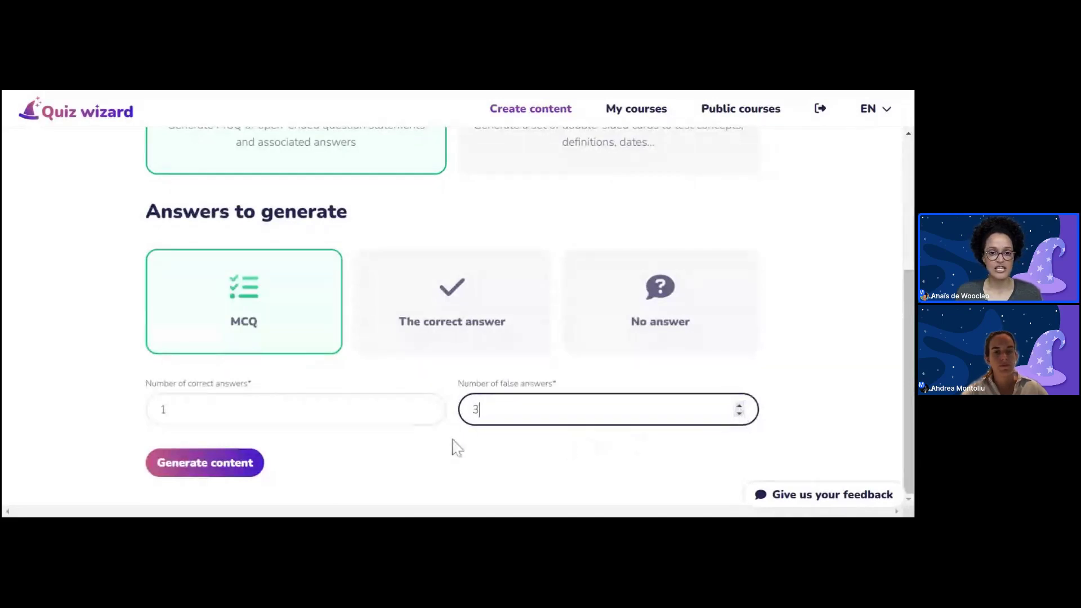
{"action": "left_click", "coordinate": [350, 448]}
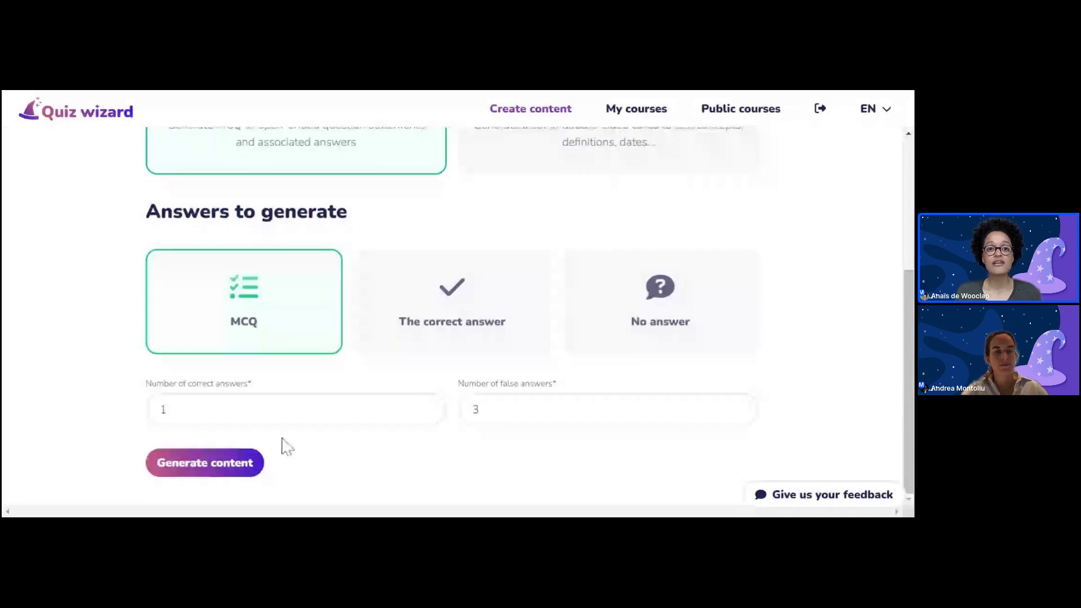
{"action": "left_click", "coordinate": [219, 472]}
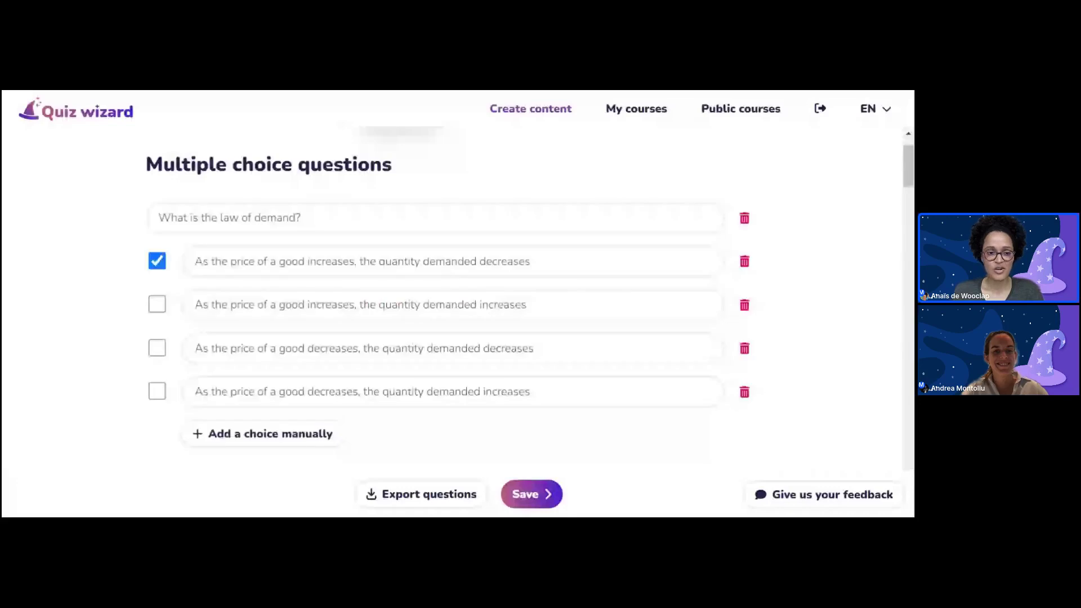
- Add a fifth choice reading "Propuesta 5" to the question "What is the law of demand?"
{"action": "scroll", "coordinate": [806, 293], "scroll_direction": "up", "scroll_amount": 1}
{"action": "scroll", "coordinate": [810, 294], "scroll_direction": "down", "scroll_amount": 1}
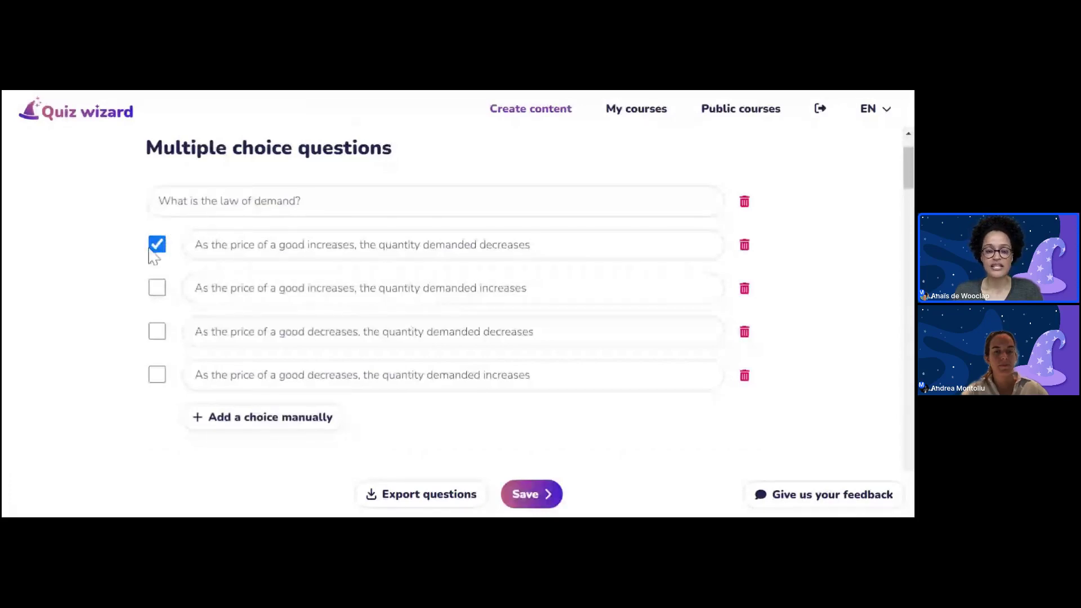
{"action": "scroll", "coordinate": [789, 283], "scroll_direction": "down", "scroll_amount": 1}
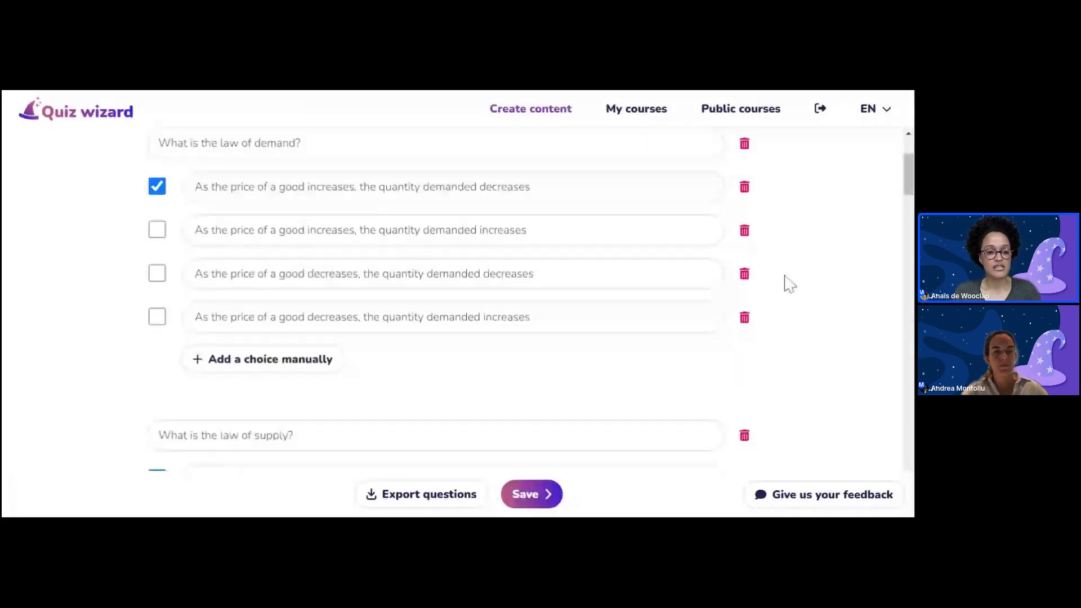
{"action": "scroll", "coordinate": [275, 365], "scroll_direction": "down", "scroll_amount": 1}
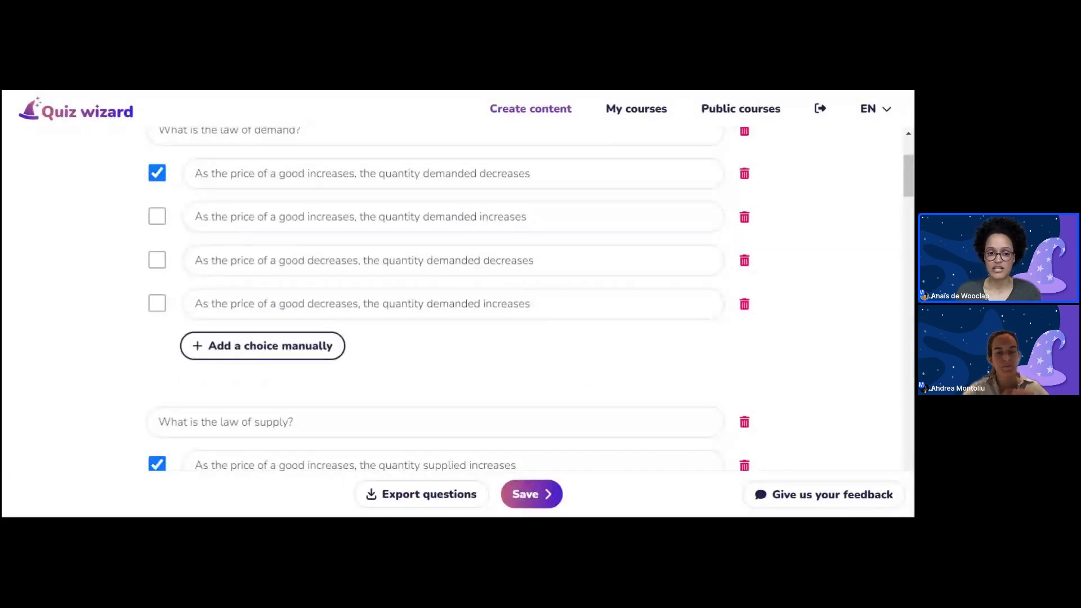
{"action": "left_click", "coordinate": [262, 346]}
{"action": "left_click", "coordinate": [263, 348]}
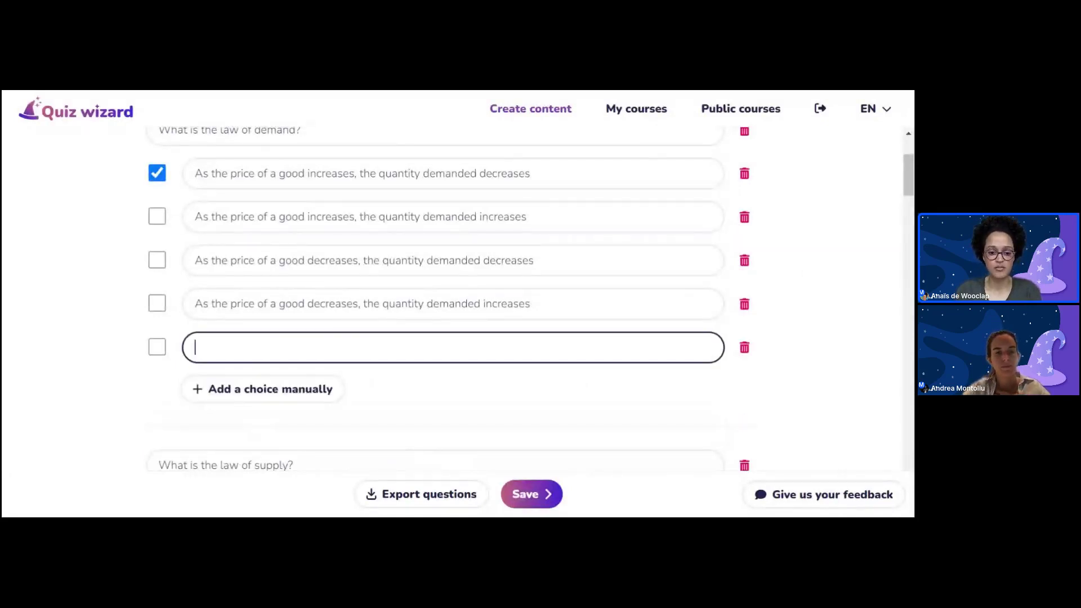
{"action": "type", "text": "Propuesta 5"}
{"action": "left_click", "coordinate": [829, 350]}
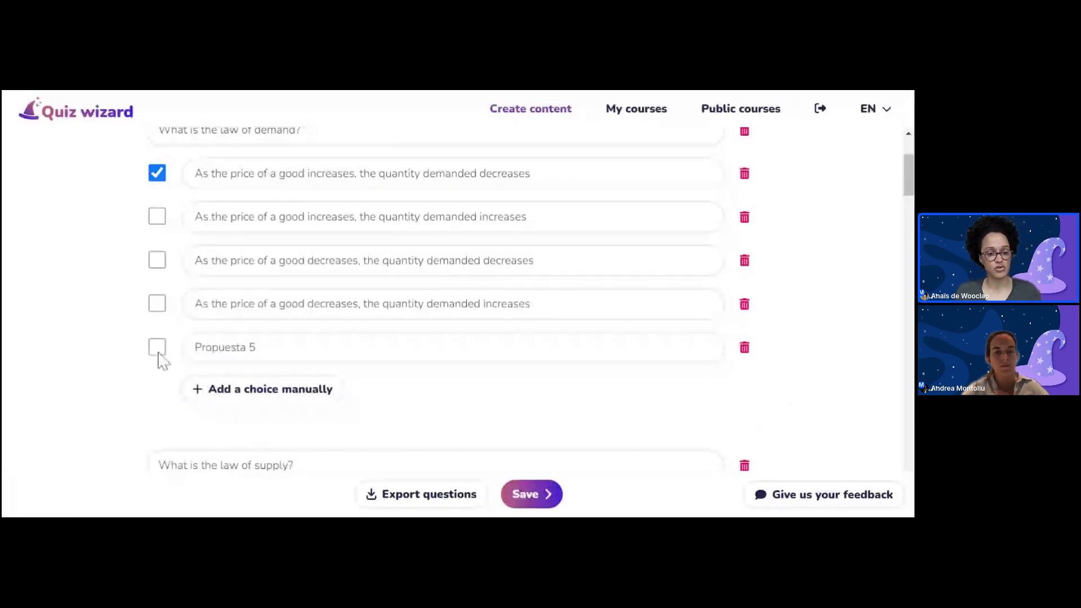
- Look through the remaining generated multiple-choice questions, and view the available export formats without exporting
{"action": "scroll", "coordinate": [482, 335], "scroll_direction": "down", "scroll_amount": 1}
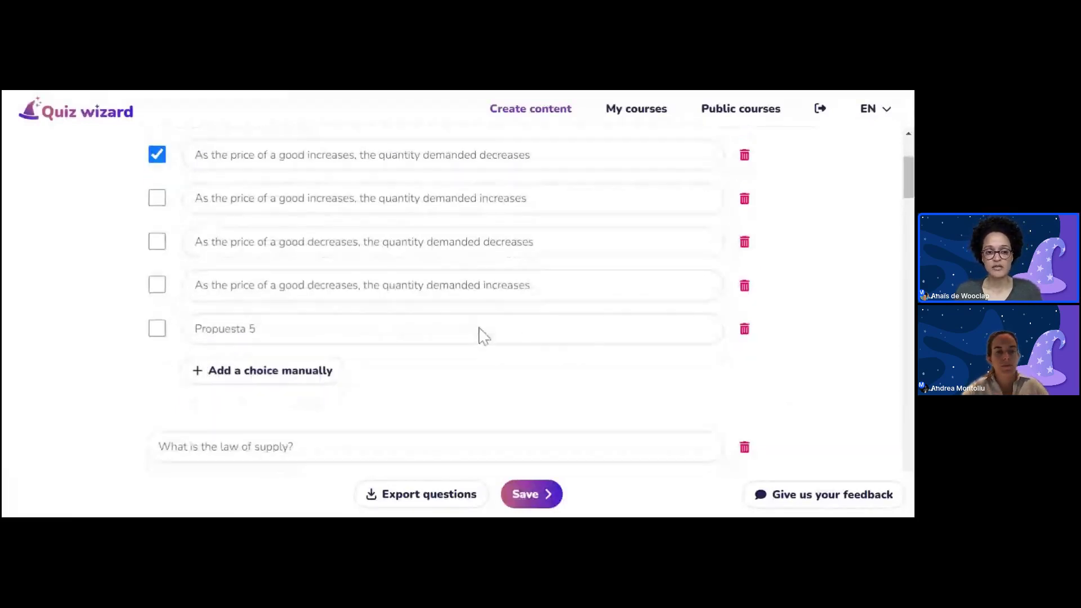
{"action": "scroll", "coordinate": [481, 335], "scroll_direction": "down", "scroll_amount": 4}
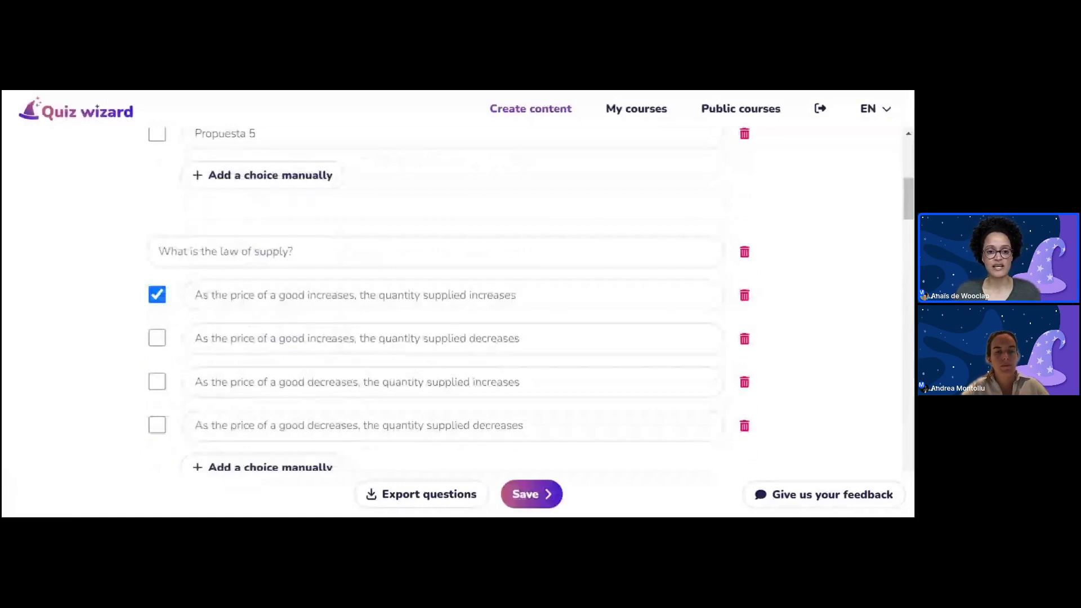
{"action": "scroll", "coordinate": [577, 303], "scroll_direction": "down", "scroll_amount": 2}
{"action": "scroll", "coordinate": [577, 302], "scroll_direction": "down", "scroll_amount": 7}
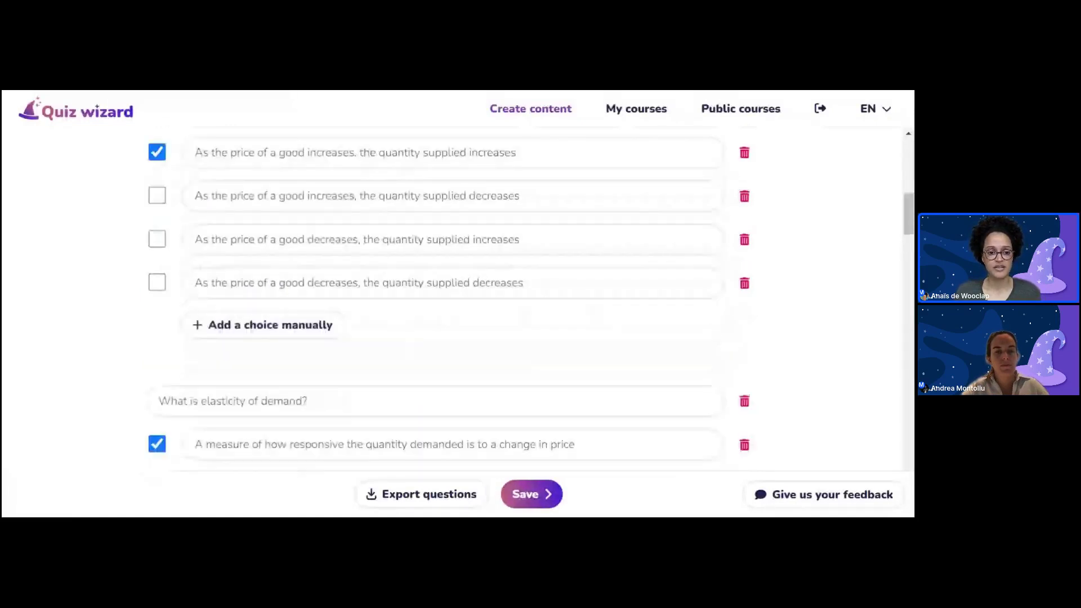
{"action": "scroll", "coordinate": [619, 304], "scroll_direction": "down", "scroll_amount": 3}
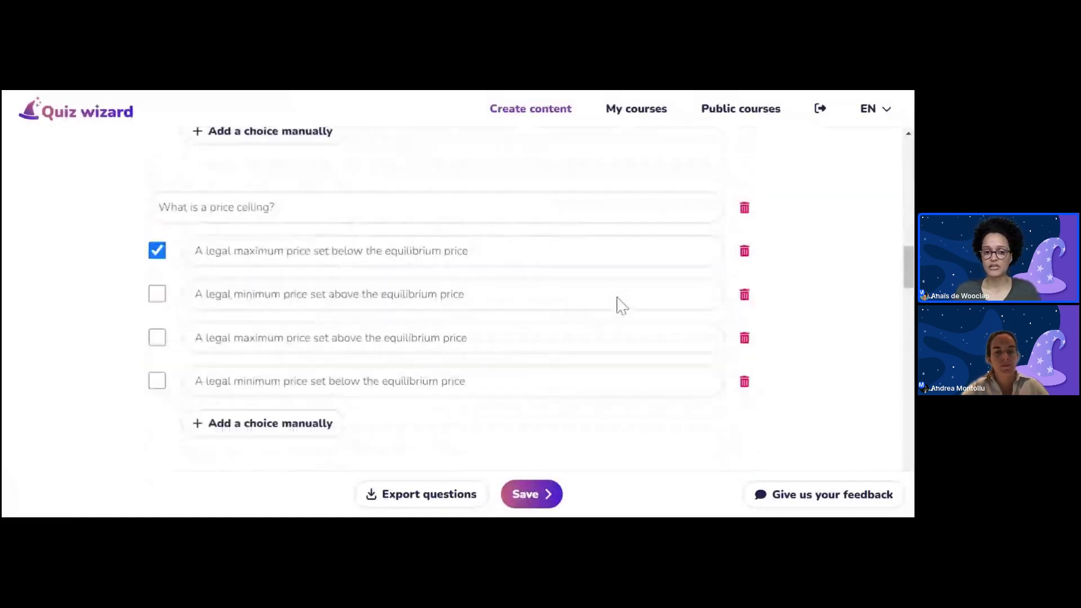
{"action": "scroll", "coordinate": [619, 305], "scroll_direction": "down", "scroll_amount": 6}
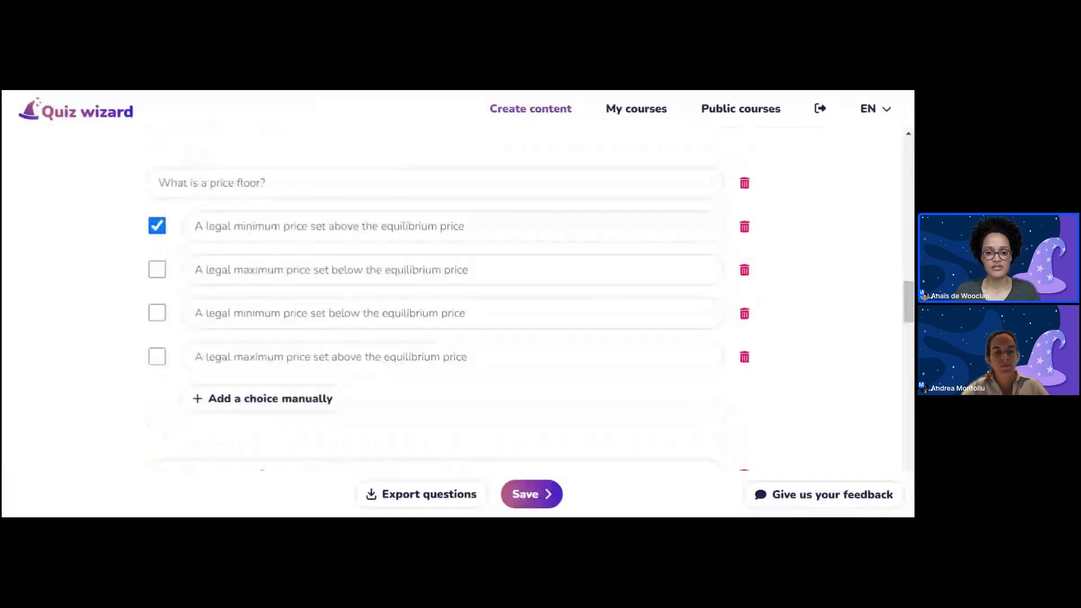
{"action": "scroll", "coordinate": [620, 304], "scroll_direction": "down", "scroll_amount": 5}
{"action": "scroll", "coordinate": [580, 422], "scroll_direction": "down", "scroll_amount": 5}
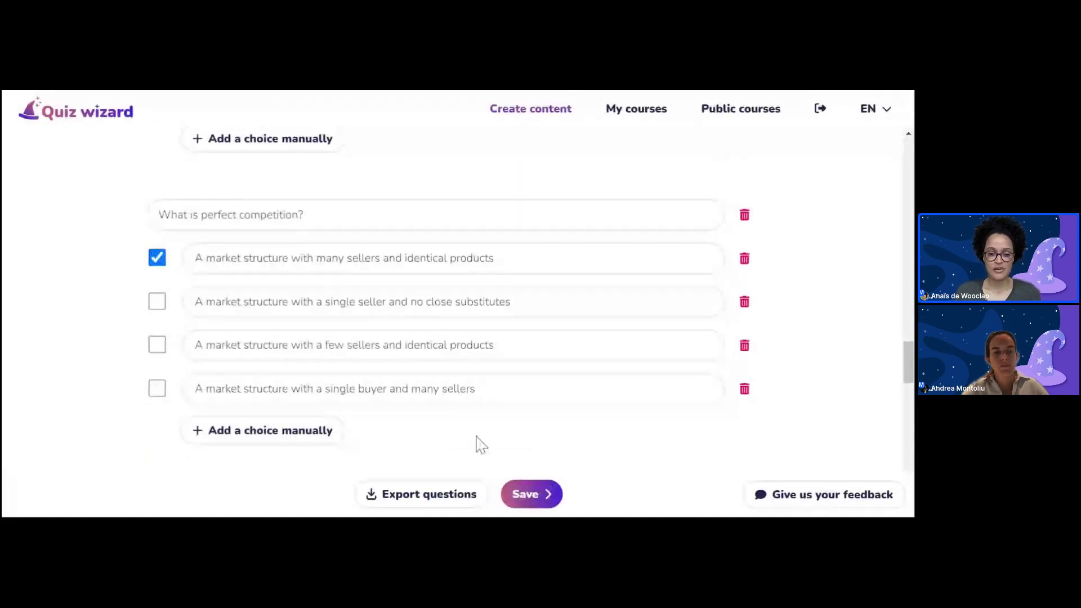
{"action": "left_click", "coordinate": [408, 499]}
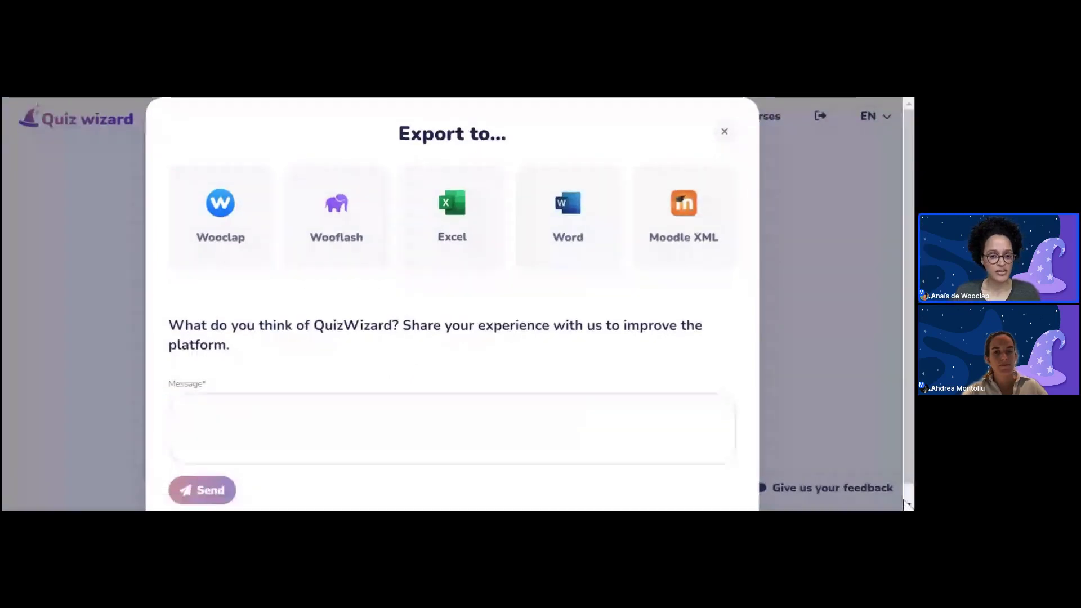
{"action": "left_click", "coordinate": [724, 124]}
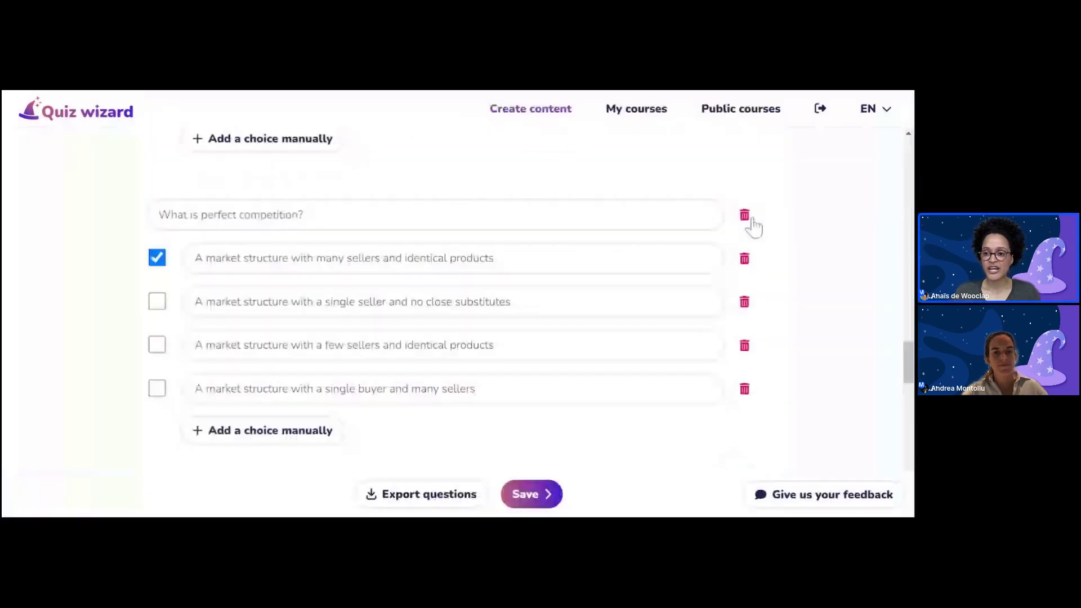
- Return from the generated multiple-choice questions to the Source stage
{"action": "scroll", "coordinate": [633, 268], "scroll_direction": "up", "scroll_amount": 15}
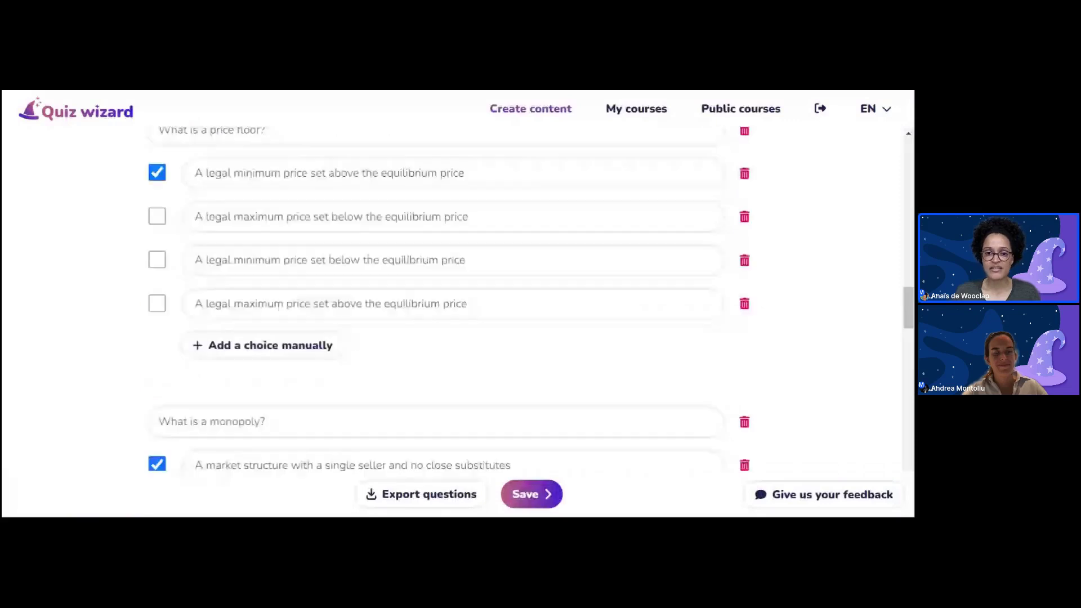
{"action": "left_click_drag", "start_coordinate": [909, 293], "coordinate": [895, 162]}
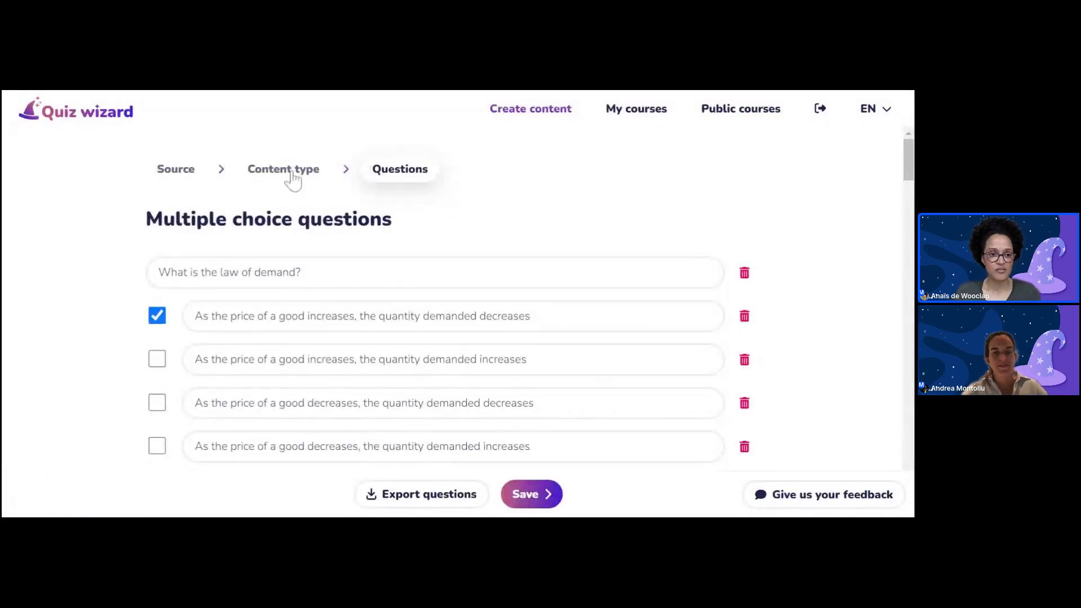
{"action": "left_click", "coordinate": [257, 176]}
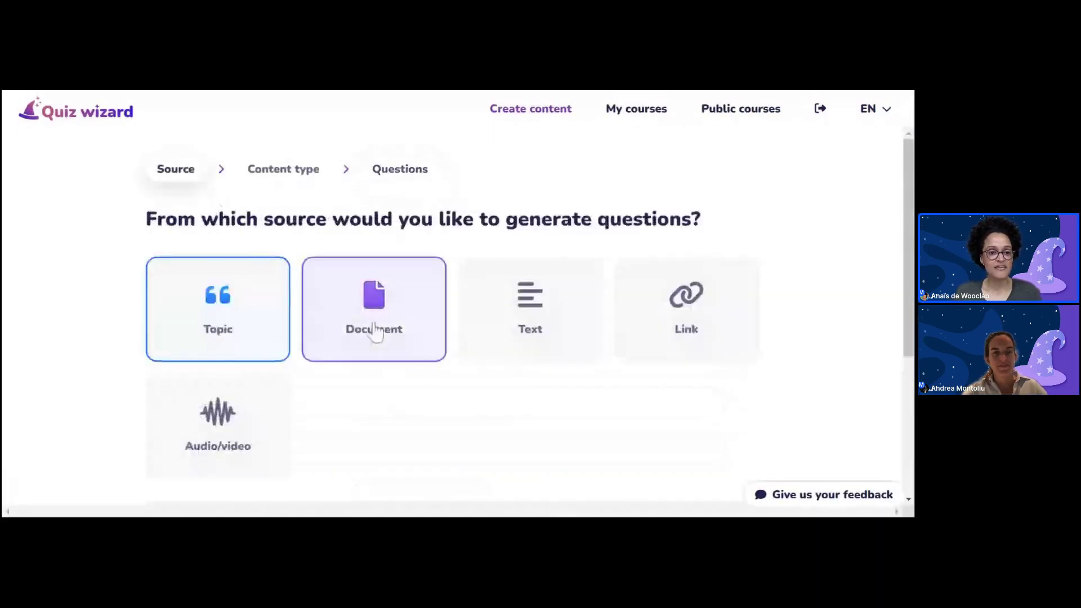
- Choose Document as the source, upload Microeconomía Content.pdf, and continue to the content type selection
{"action": "scroll", "coordinate": [361, 331], "scroll_direction": "down", "scroll_amount": 1}
{"action": "scroll", "coordinate": [361, 337], "scroll_direction": "down", "scroll_amount": 1}
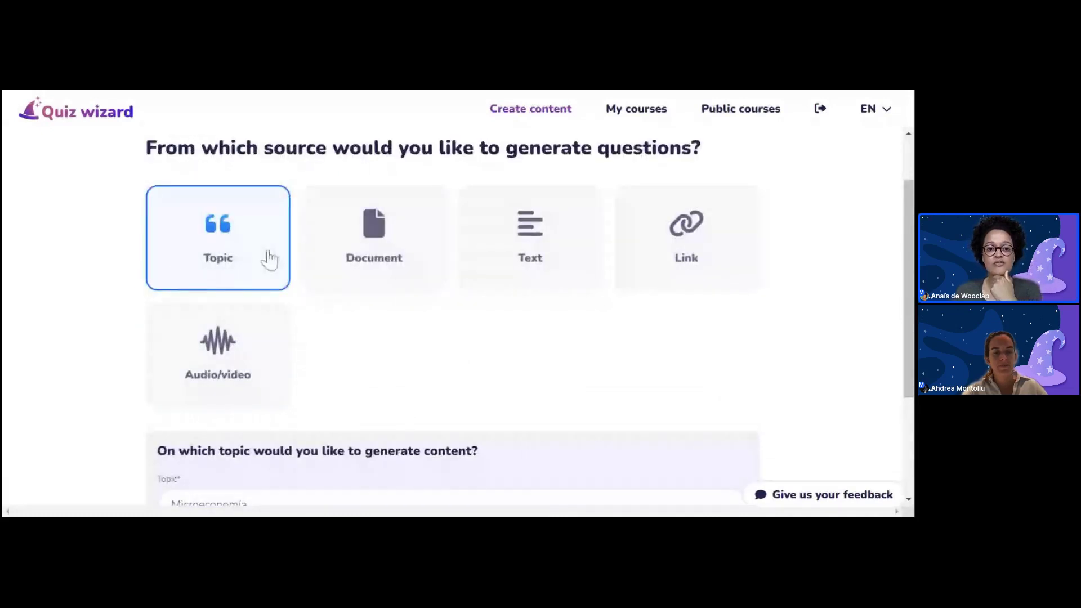
{"action": "left_click", "coordinate": [347, 271]}
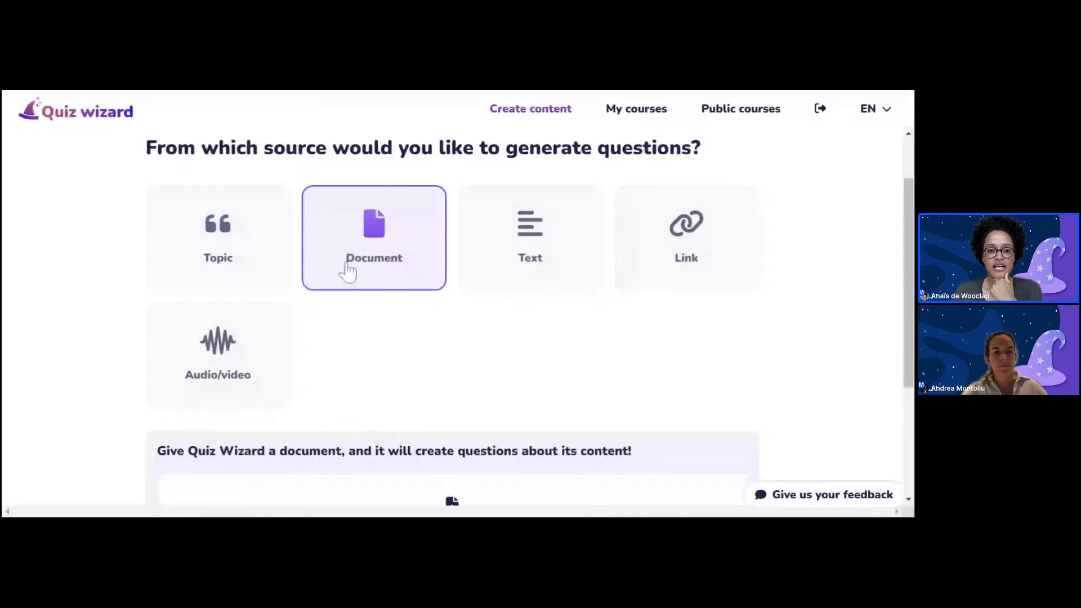
{"action": "scroll", "coordinate": [459, 280], "scroll_direction": "down", "scroll_amount": 1}
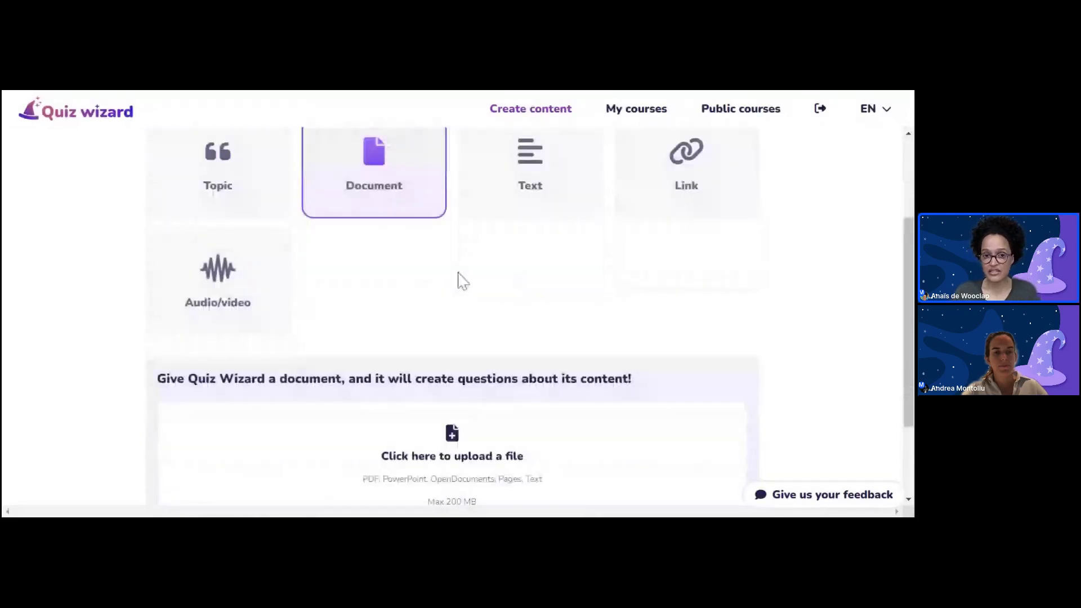
{"action": "scroll", "coordinate": [459, 280], "scroll_direction": "down", "scroll_amount": 2}
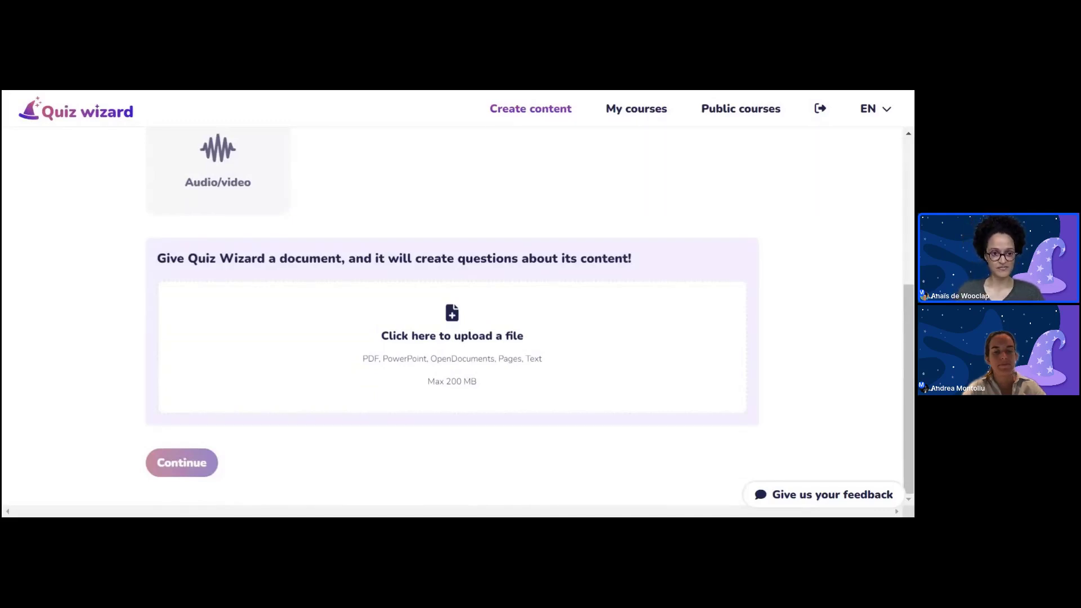
{"action": "key", "text": "Return"}
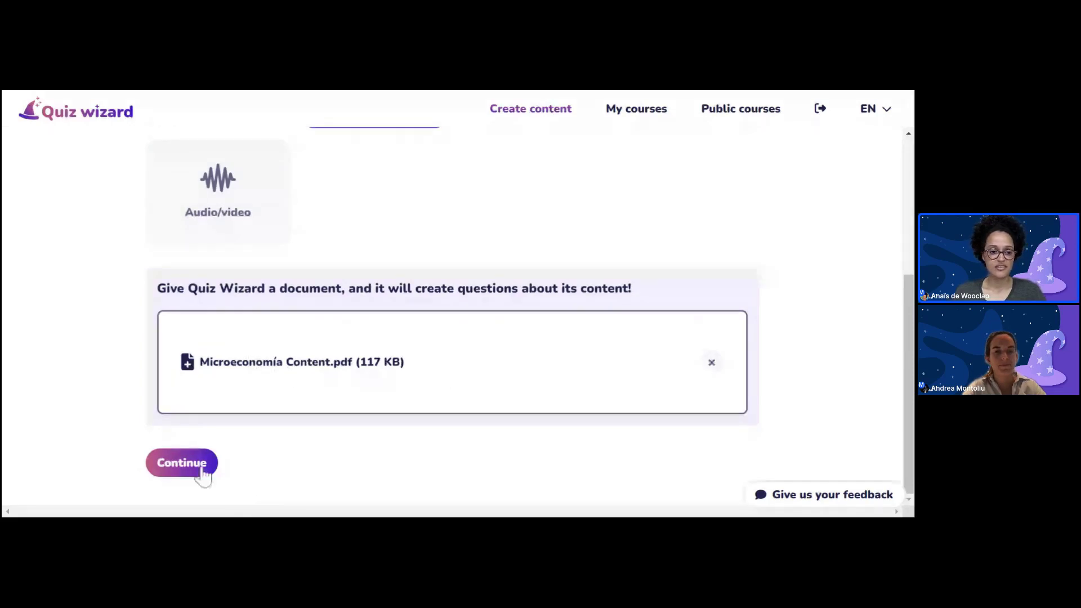
{"action": "left_click", "coordinate": [186, 464]}
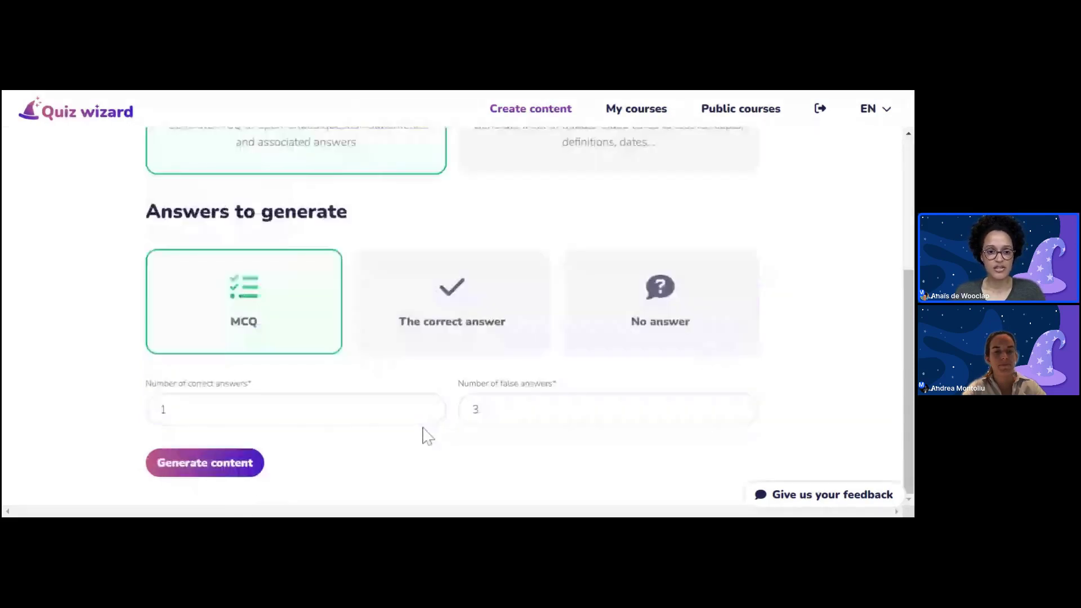
- Keep Questions as the content type, choose The correct answer as the answers to generate, and generate the content
{"action": "scroll", "coordinate": [426, 435], "scroll_direction": "up", "scroll_amount": 4}
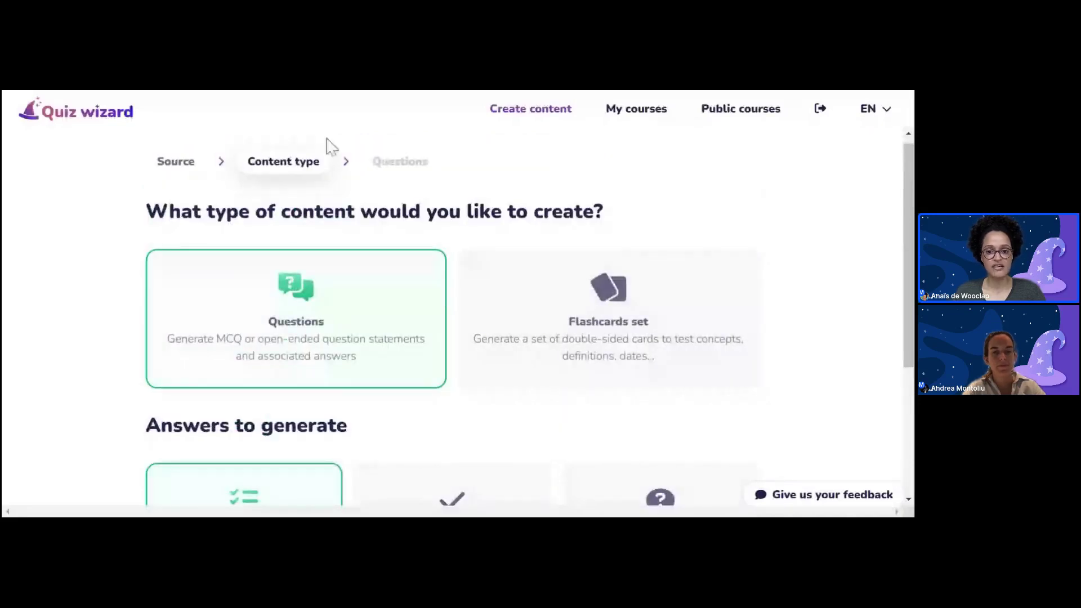
{"action": "scroll", "coordinate": [504, 326], "scroll_direction": "down", "scroll_amount": 1}
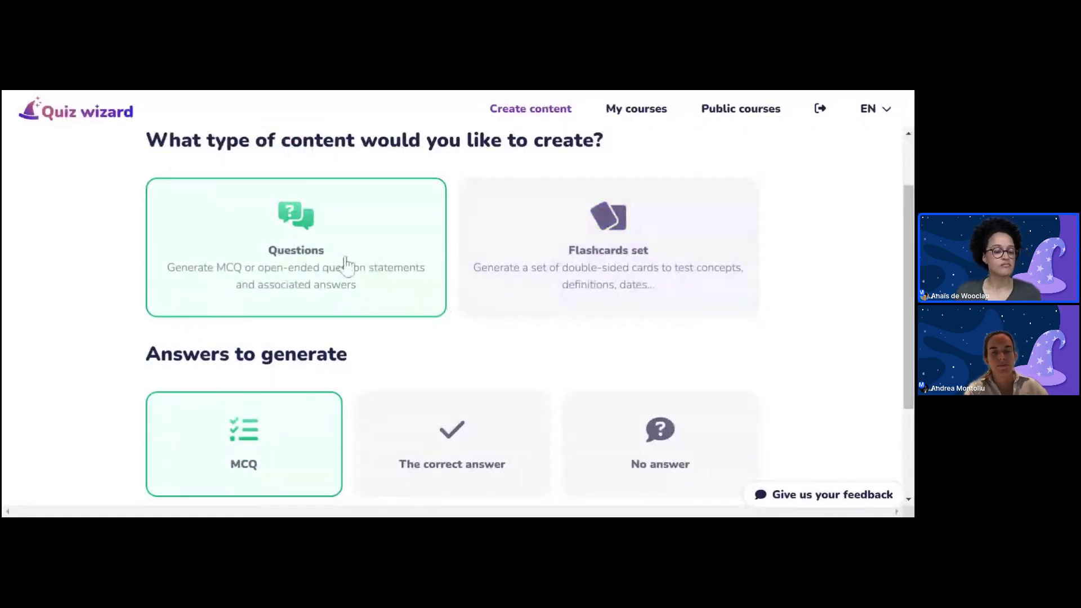
{"action": "scroll", "coordinate": [264, 282], "scroll_direction": "down", "scroll_amount": 1}
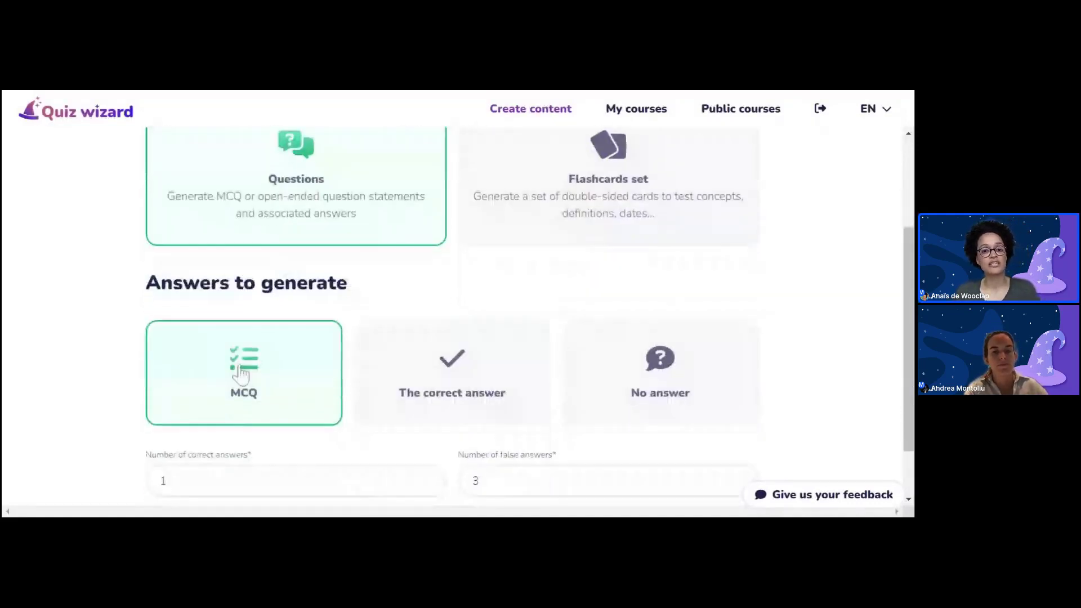
{"action": "left_click", "coordinate": [456, 399]}
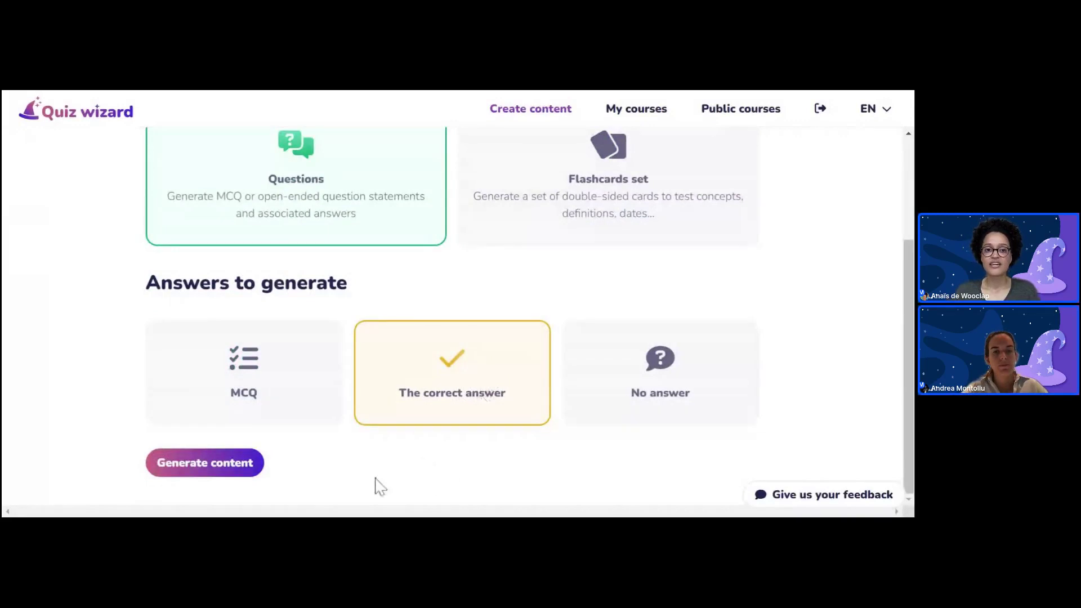
{"action": "left_click", "coordinate": [237, 469]}
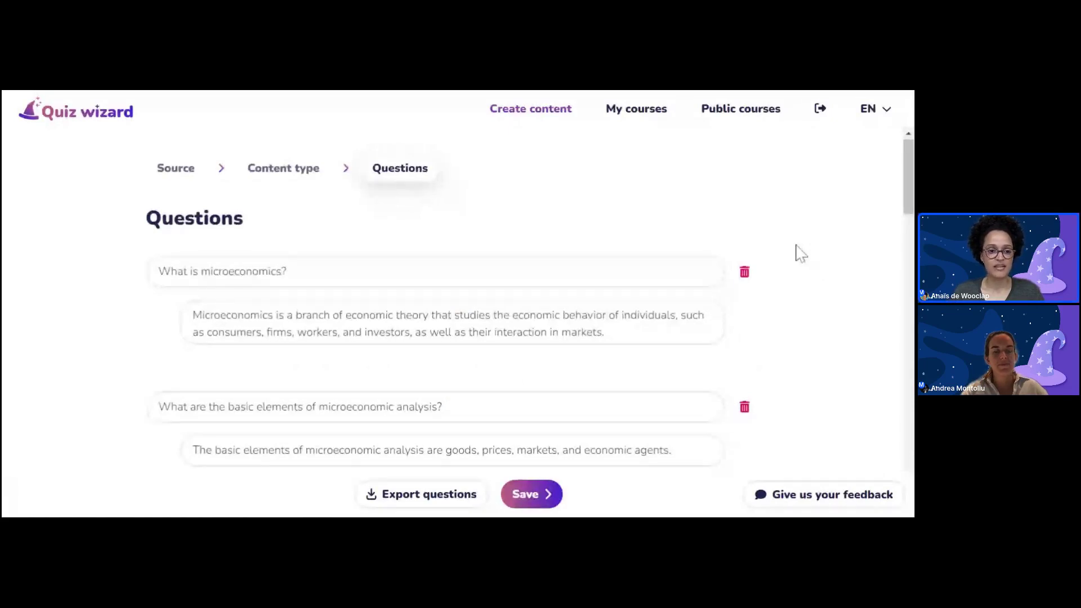
- Look through the generated microeconomics questions with their answers, and switch to the Wooclap events page
{"action": "scroll", "coordinate": [799, 251], "scroll_direction": "down", "scroll_amount": 1}
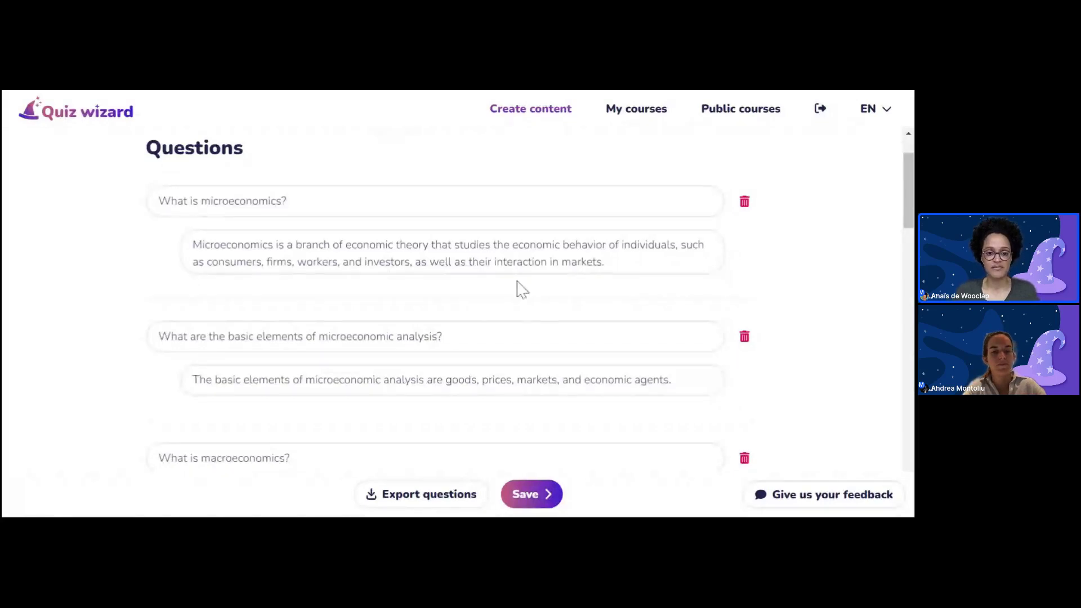
{"action": "scroll", "coordinate": [547, 290], "scroll_direction": "down", "scroll_amount": 1}
{"action": "scroll", "coordinate": [549, 298], "scroll_direction": "down", "scroll_amount": 3}
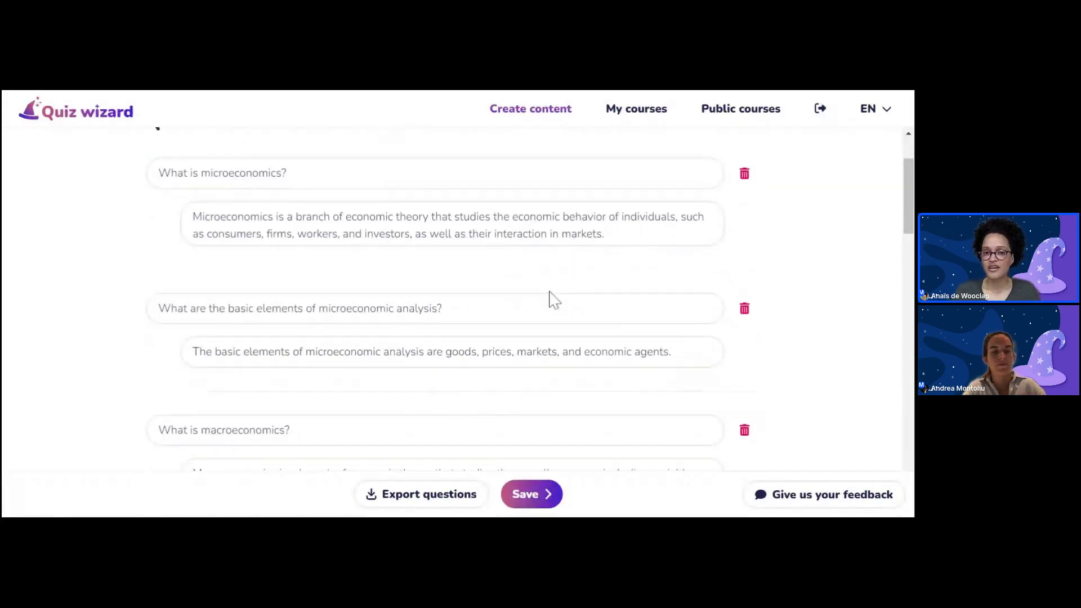
{"action": "scroll", "coordinate": [524, 298], "scroll_direction": "down", "scroll_amount": 4}
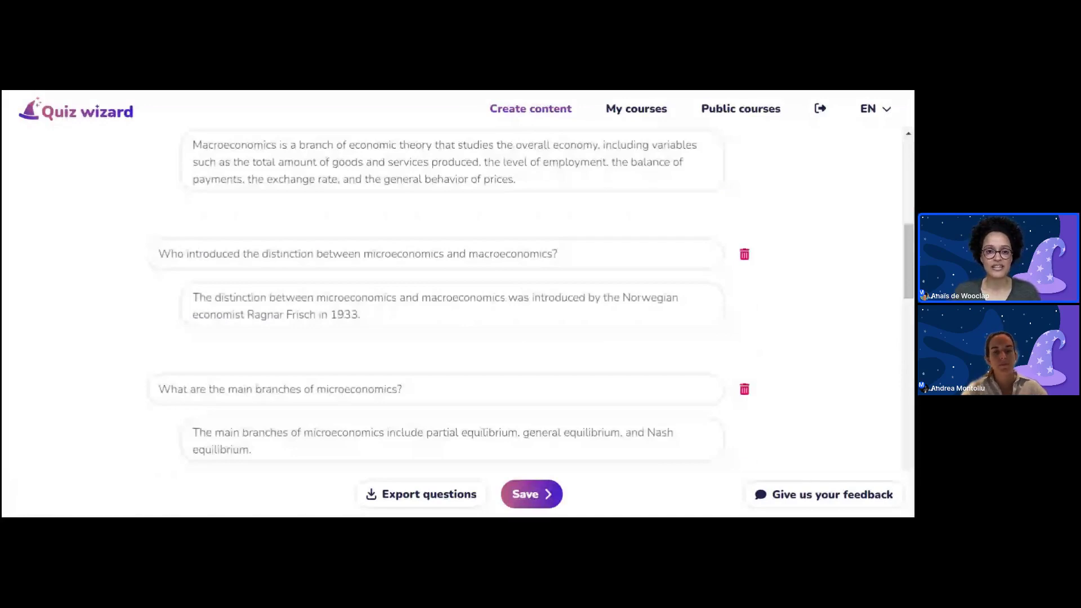
{"action": "key", "text": "ctrl+Tab"}
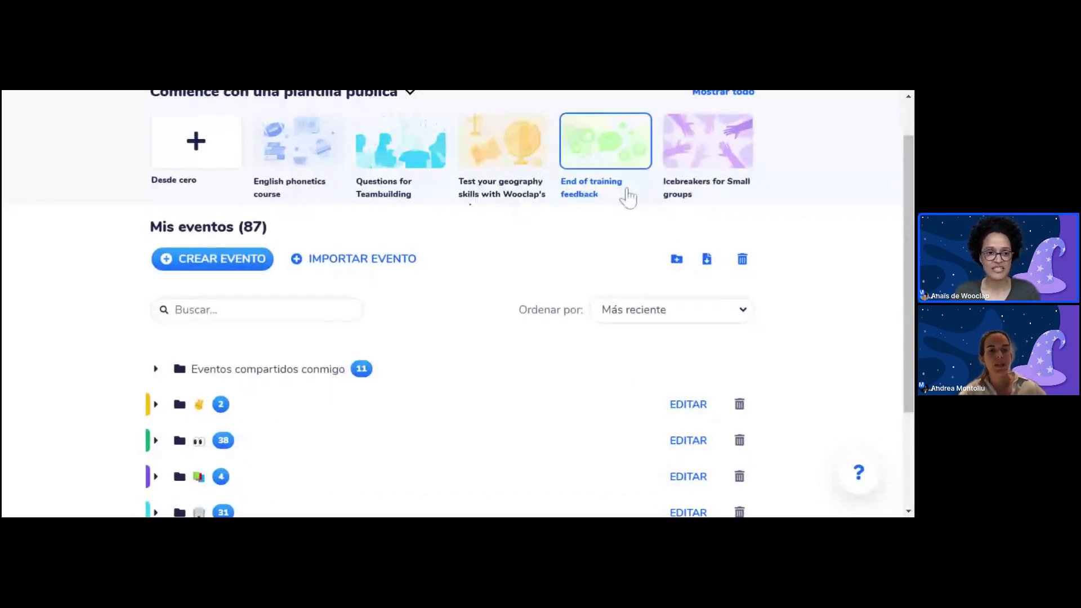
- Stop the ongoing presentation of the Webinar QuizWizard event and open the event for editing
{"action": "scroll", "coordinate": [825, 294], "scroll_direction": "up", "scroll_amount": 1}
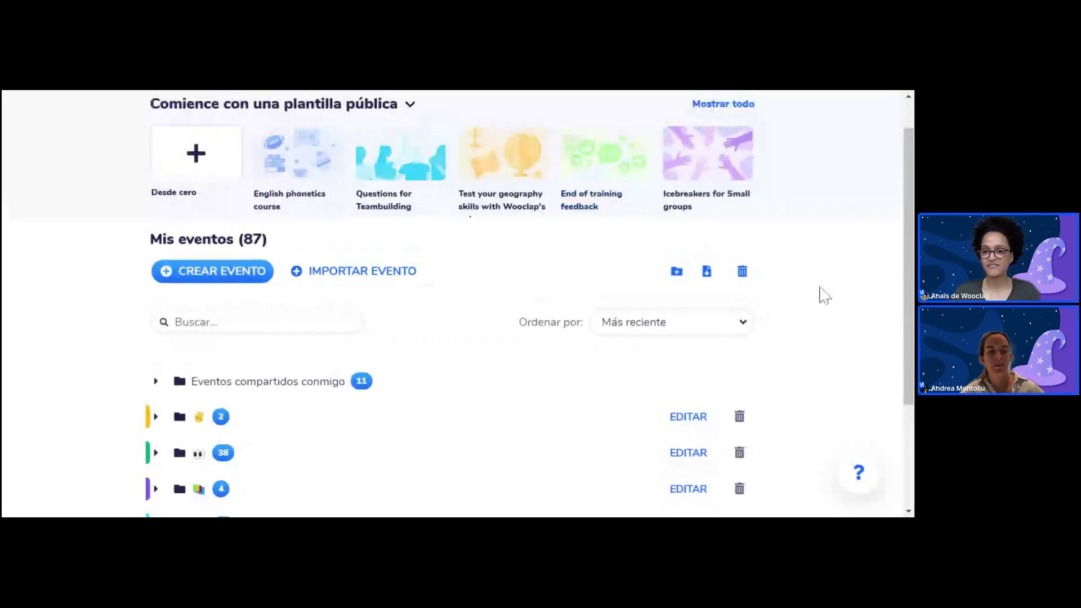
{"action": "scroll", "coordinate": [825, 294], "scroll_direction": "up", "scroll_amount": 1}
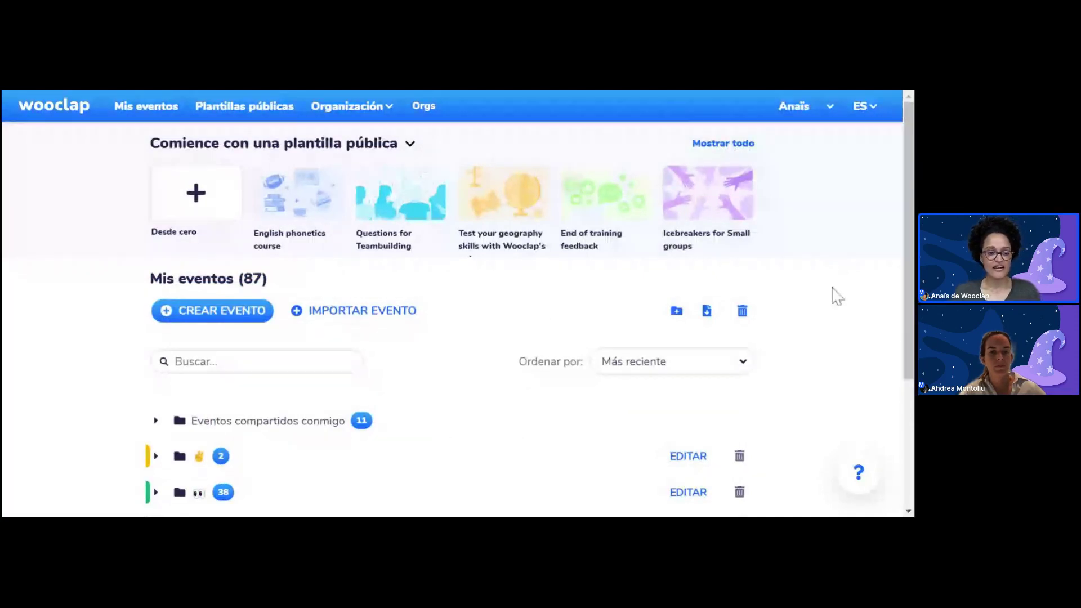
{"action": "scroll", "coordinate": [839, 304], "scroll_direction": "down", "scroll_amount": 3}
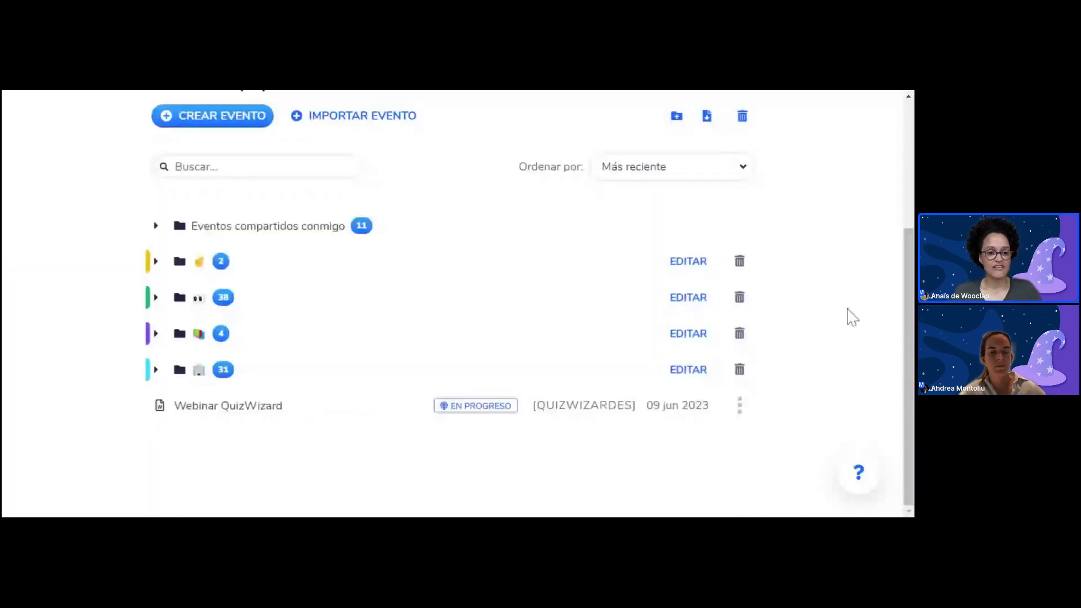
{"action": "left_click", "coordinate": [269, 413]}
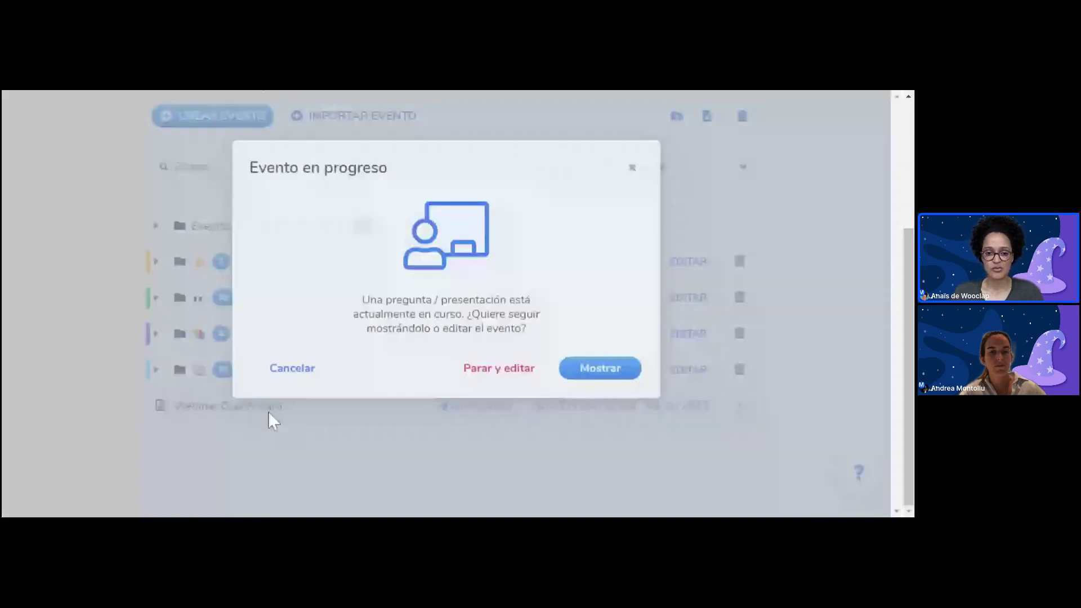
{"action": "left_click", "coordinate": [494, 374]}
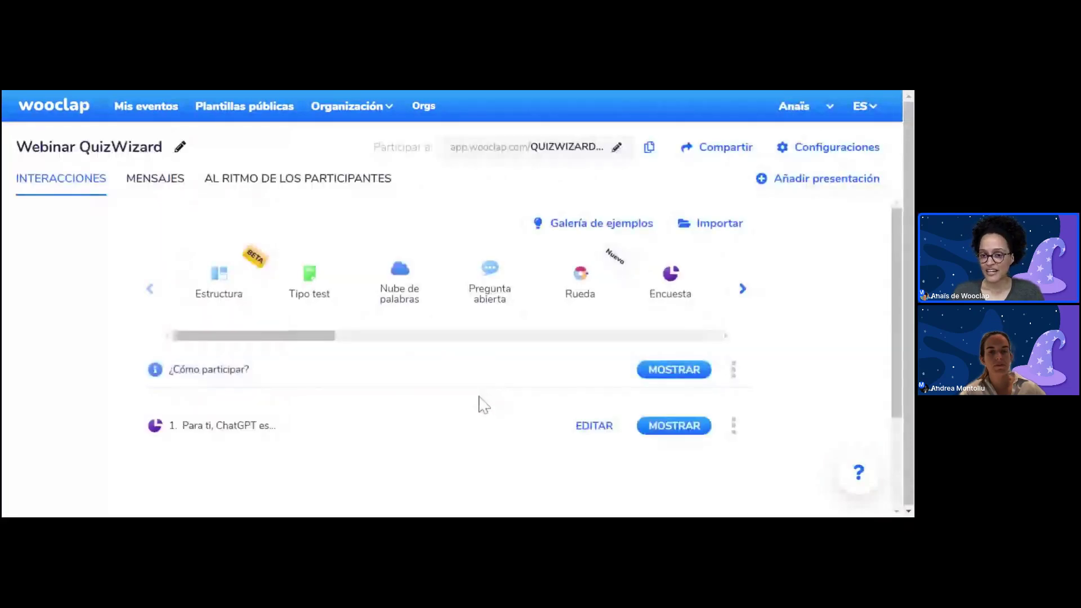
- Import the multiple-choice microeconomics questions into the Webinar QuizWizard event from an .xlsx or .csv file
{"action": "left_click", "coordinate": [725, 231]}
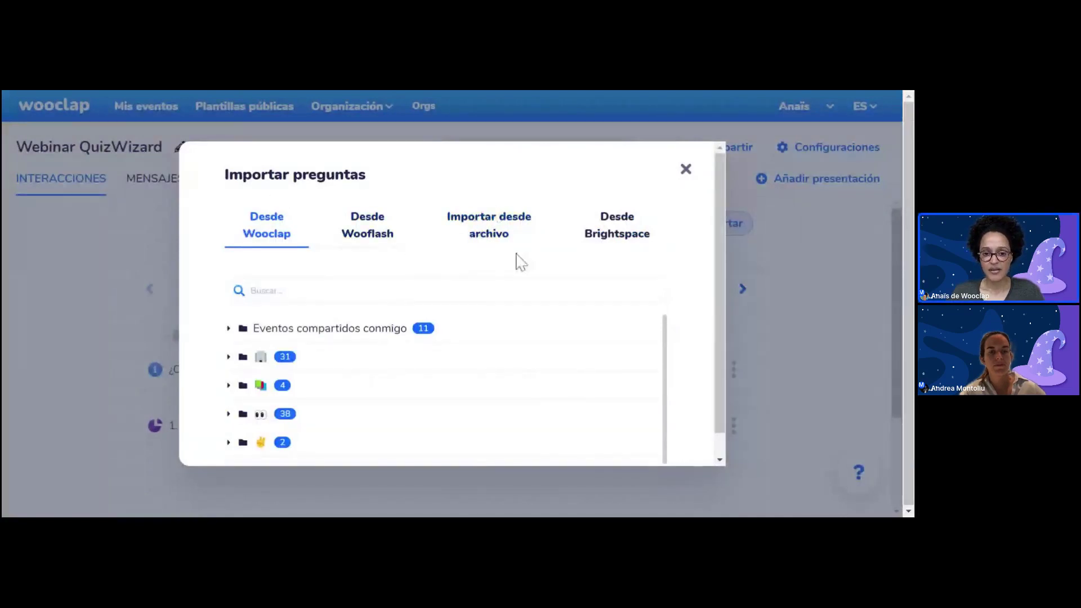
{"action": "left_click", "coordinate": [491, 234]}
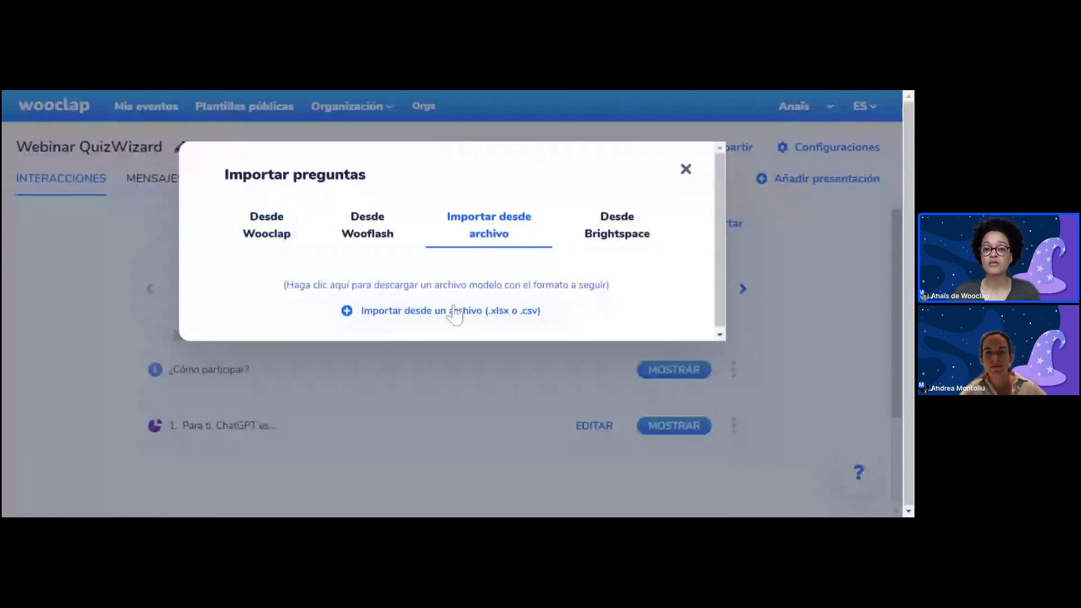
{"action": "left_click", "coordinate": [455, 314]}
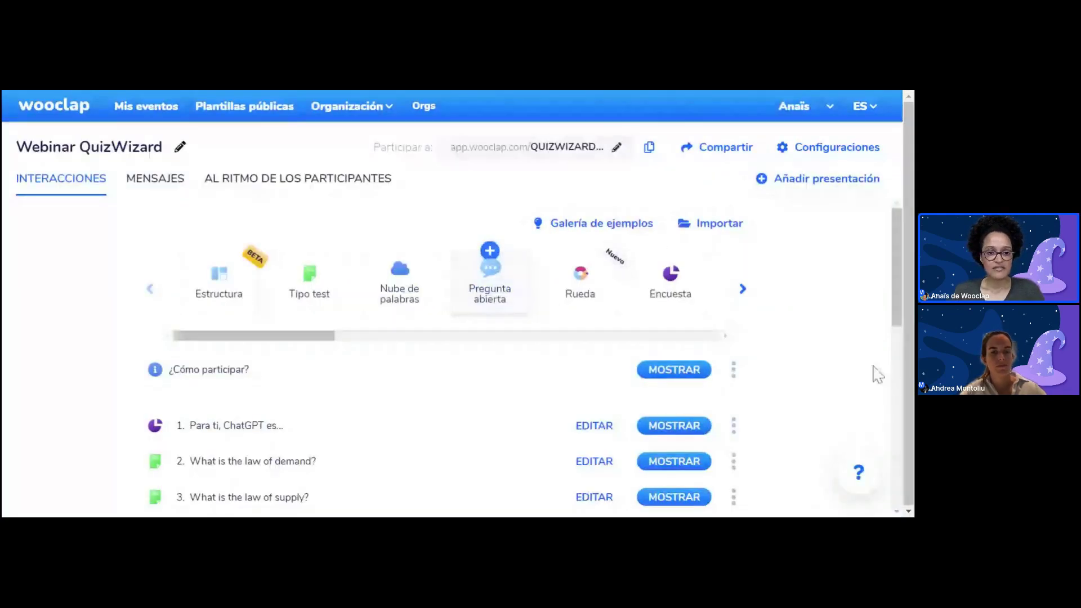
- Present the imported question "What is the law of demand?", advance to "What is the law of supply?", and leave the presentation
{"action": "scroll", "coordinate": [834, 298], "scroll_direction": "down", "scroll_amount": 4}
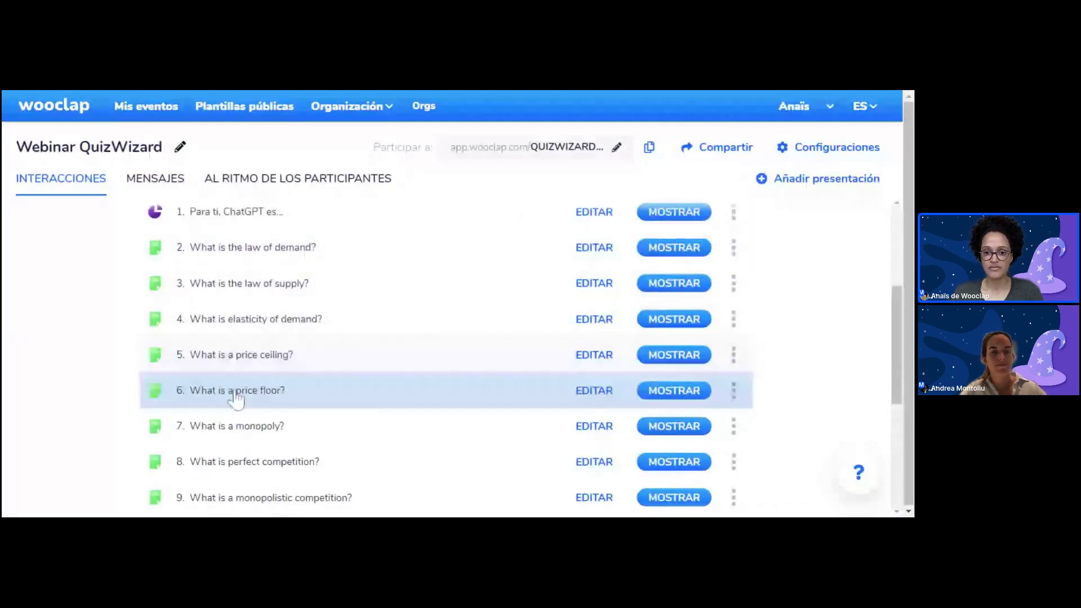
{"action": "scroll", "coordinate": [253, 388], "scroll_direction": "down", "scroll_amount": 3}
{"action": "scroll", "coordinate": [275, 388], "scroll_direction": "up", "scroll_amount": 3}
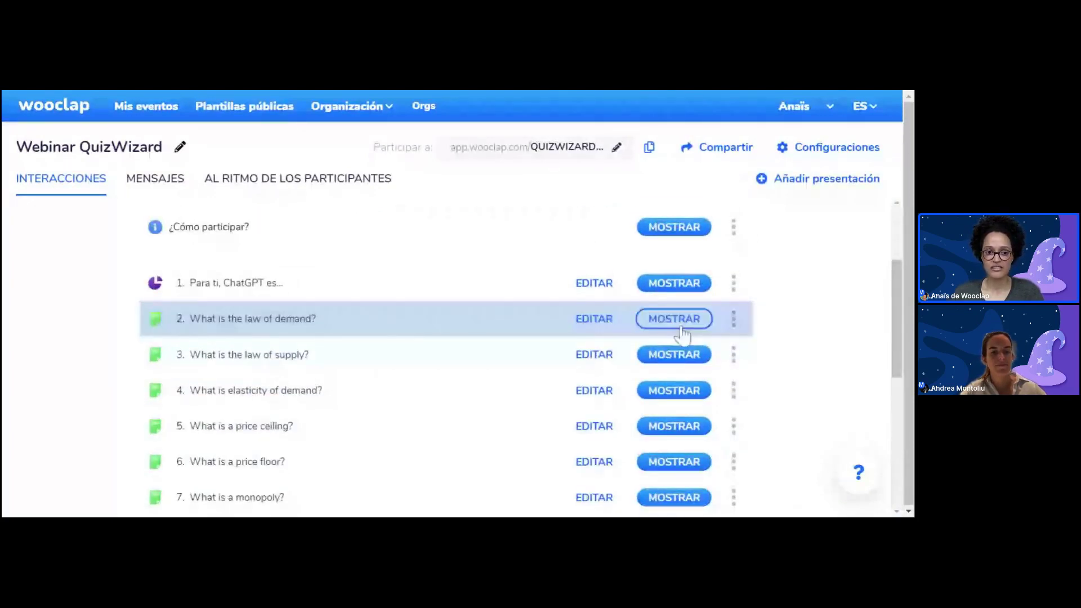
{"action": "left_click", "coordinate": [681, 329]}
{"action": "left_click", "coordinate": [884, 245]}
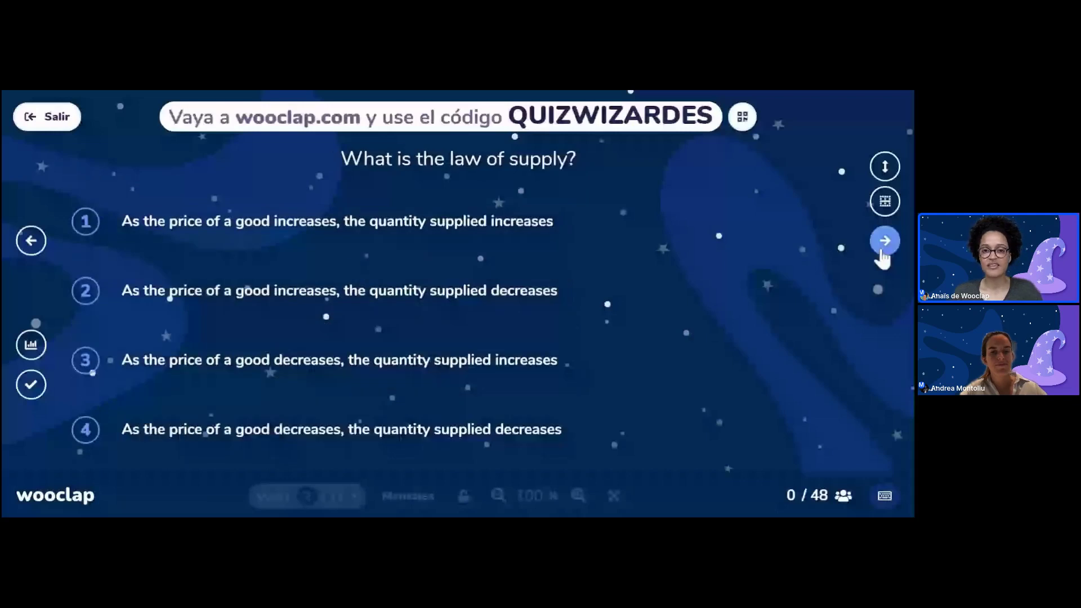
{"action": "key", "text": "Escape"}
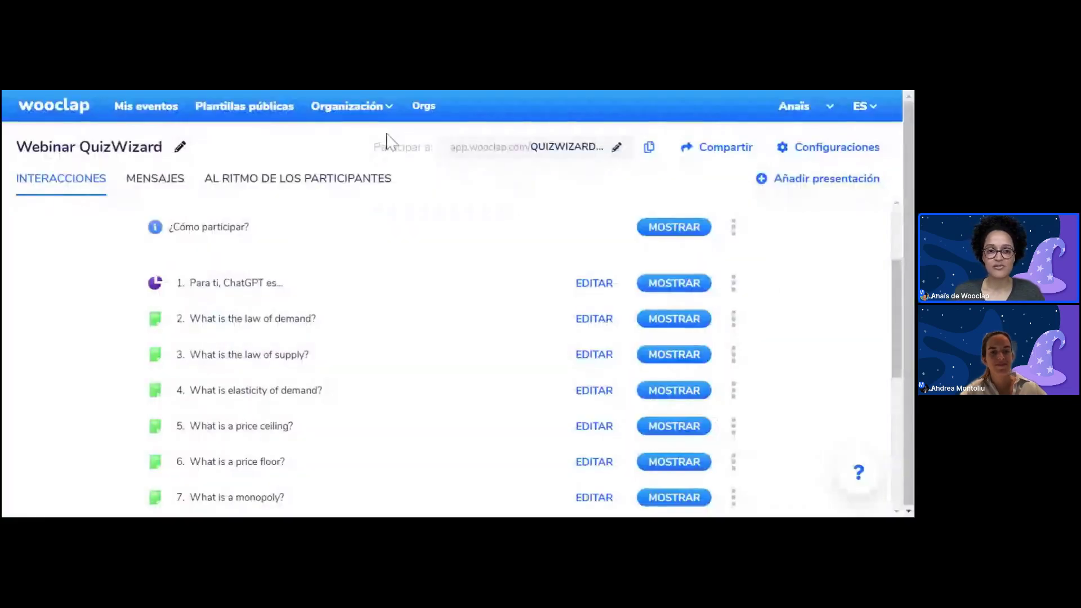